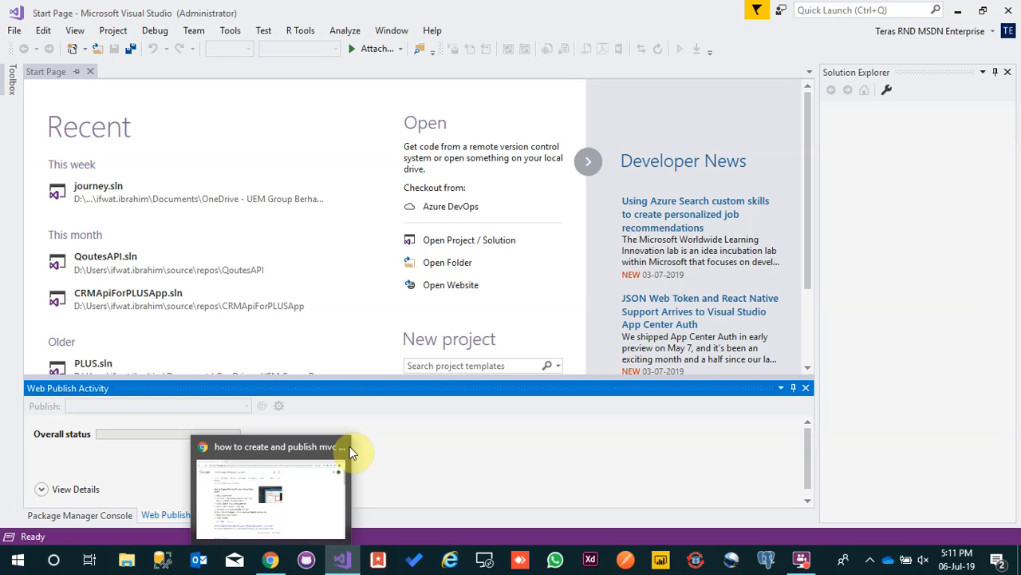
Switch to Chrome and open the Azure portal at portal.azure.com in a new browser tab
click(275, 568)
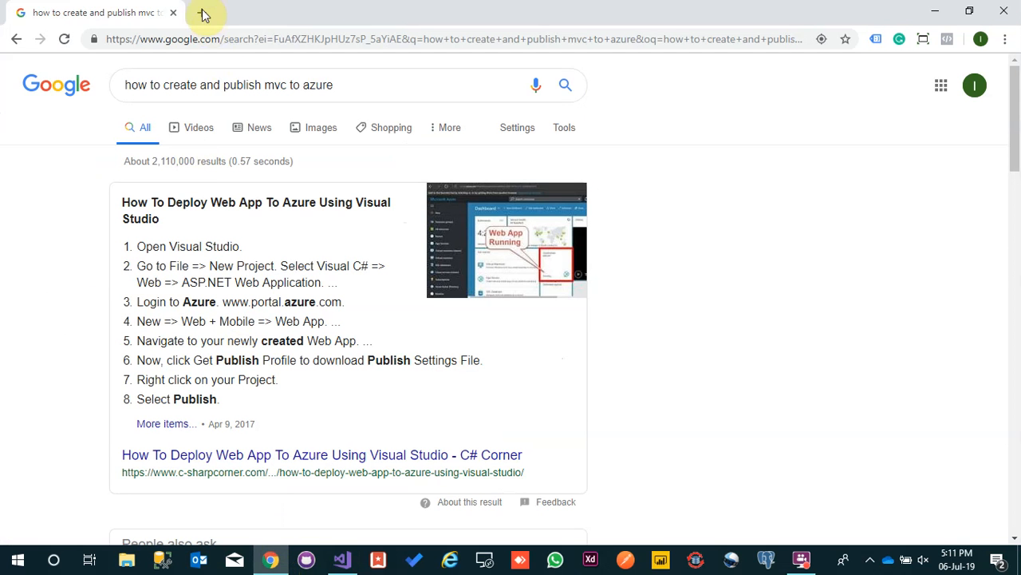
key(ctrl+t)
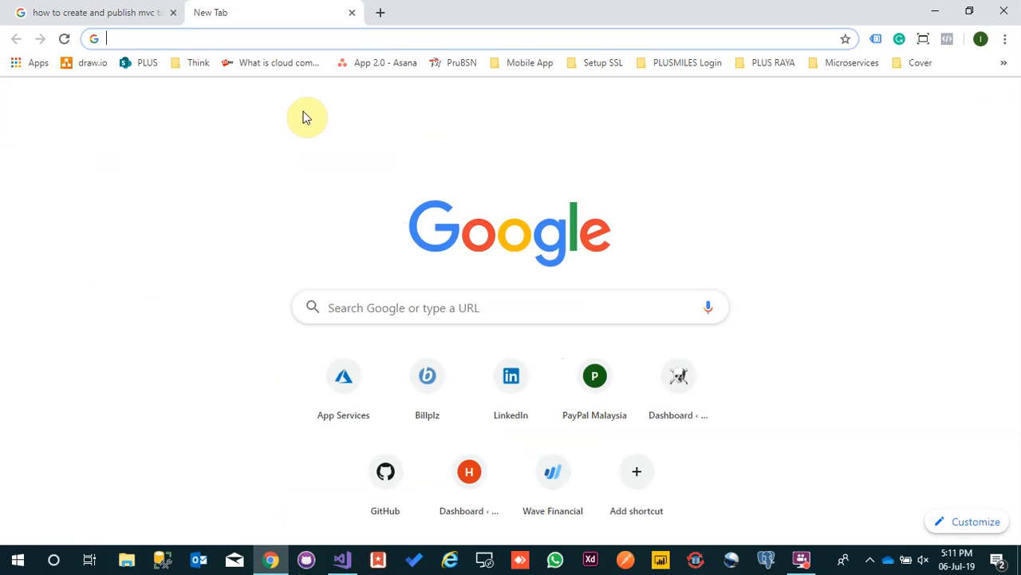
text(por)
key(Return)
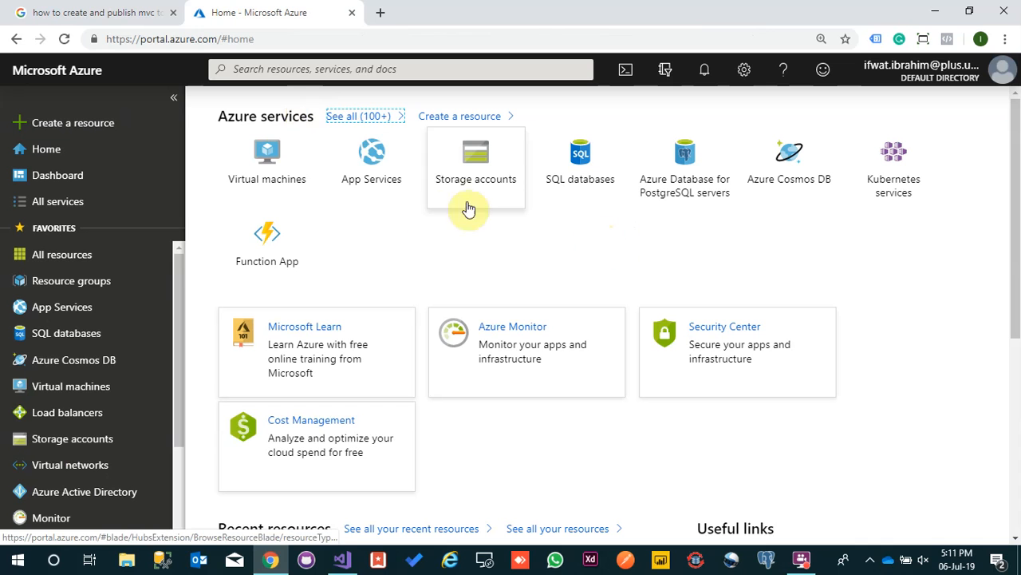
Start creating a new web app from App Services and dismiss the two credit notifications
click(391, 166)
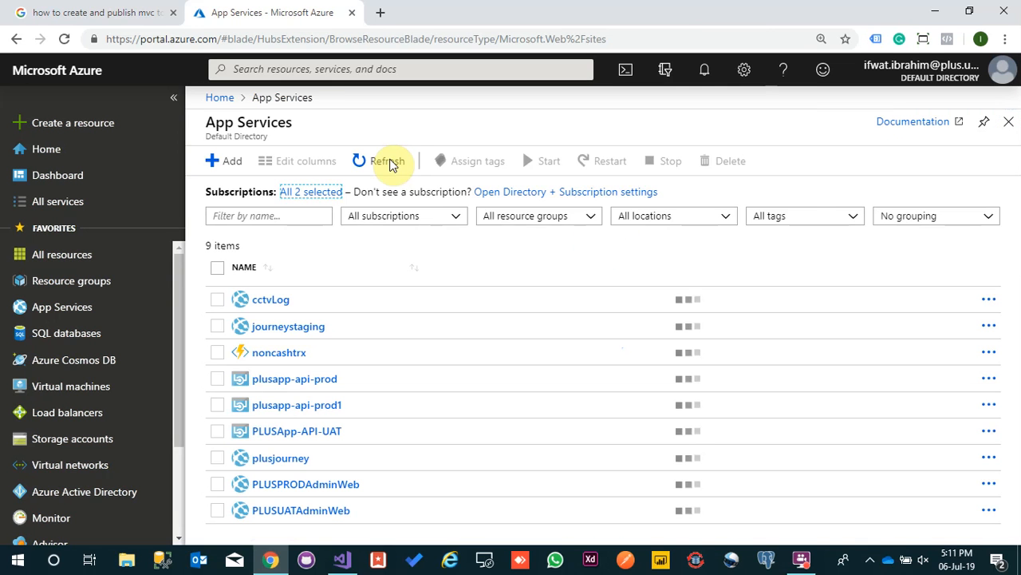
click(223, 161)
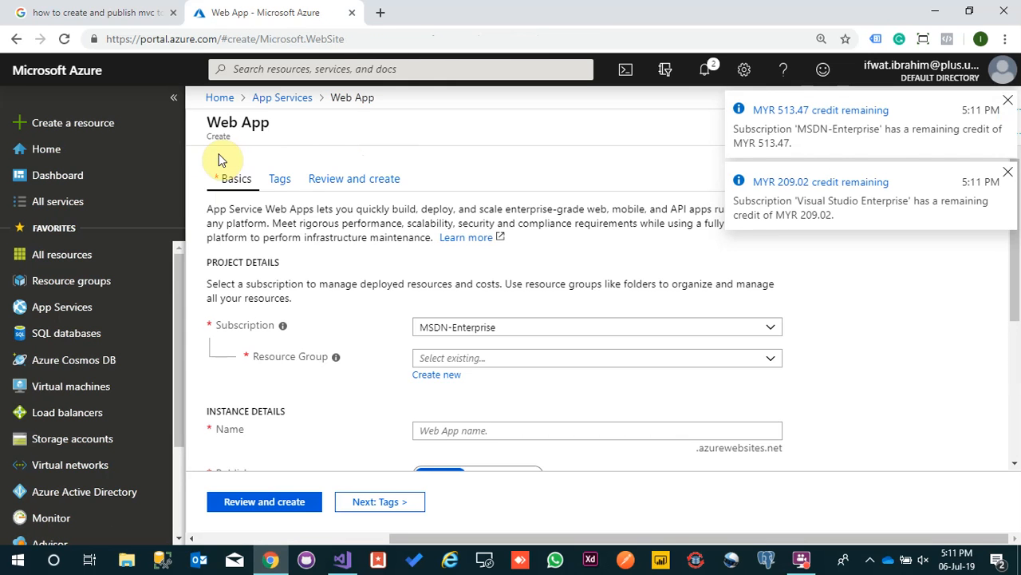
click(1007, 100)
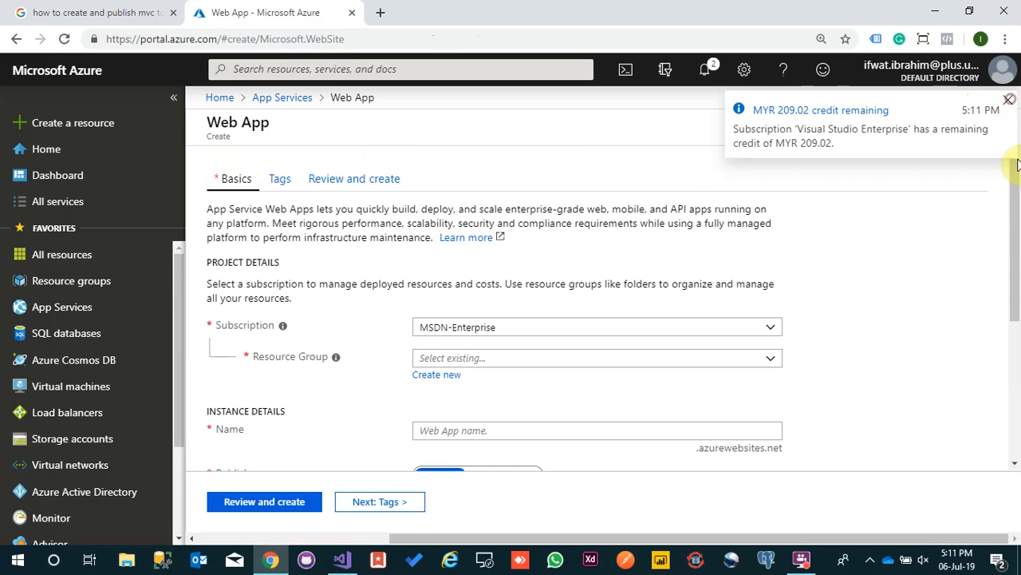
click(1007, 102)
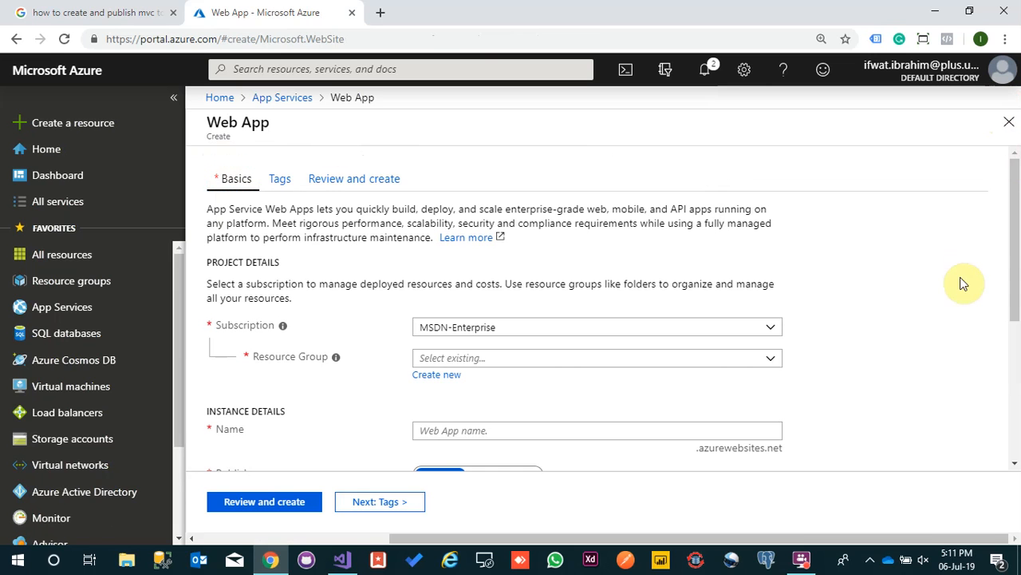
Keep the MSDN-Enterprise subscription and choose the existing resource group PLUSApp-PROD for the web app
click(775, 329)
click(777, 328)
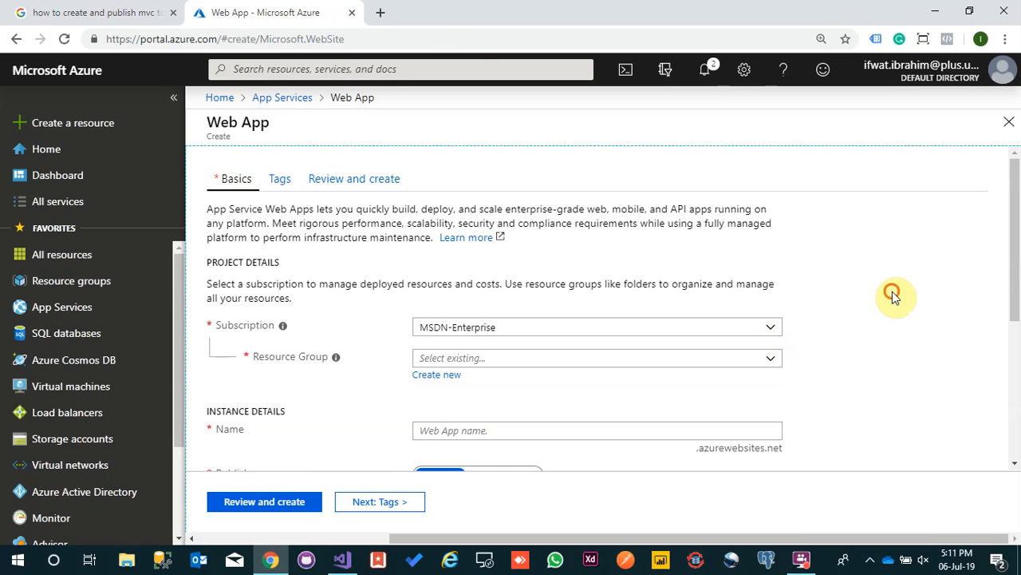
scroll(894, 300, down, 2)
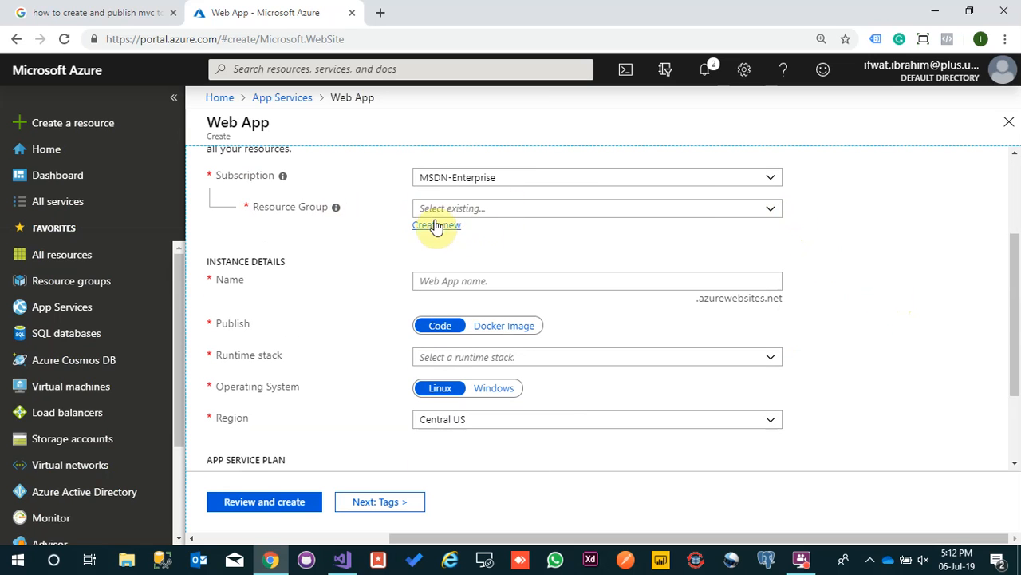
click(772, 213)
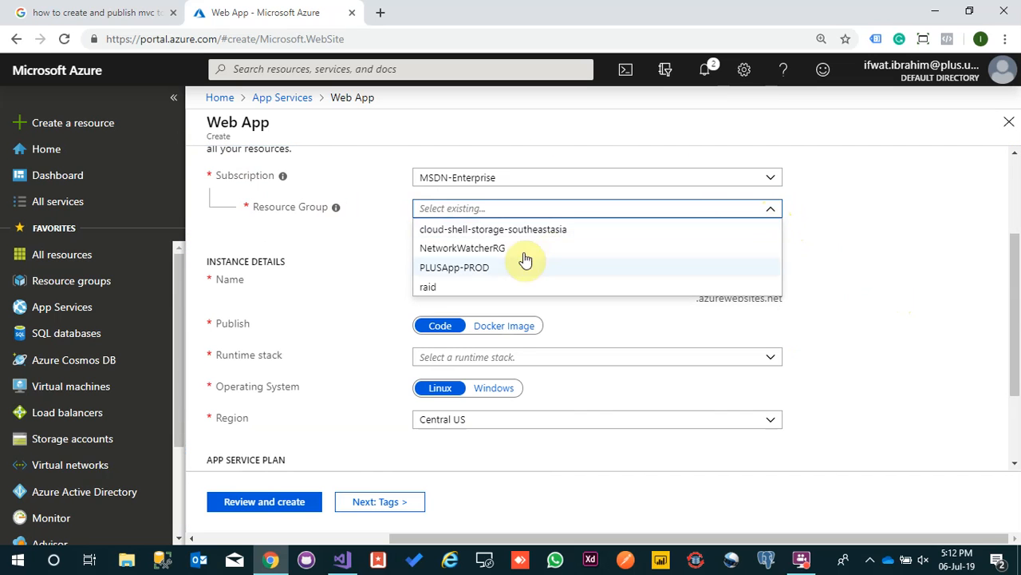
click(492, 268)
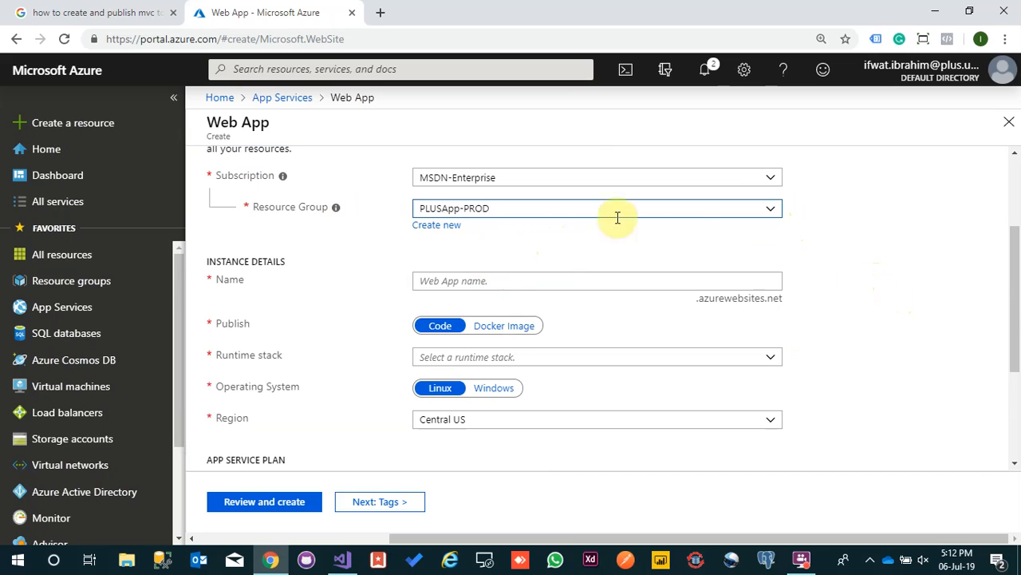
Try mvcdemo as the web app name, and replace it with mvcdemo123
click(513, 283)
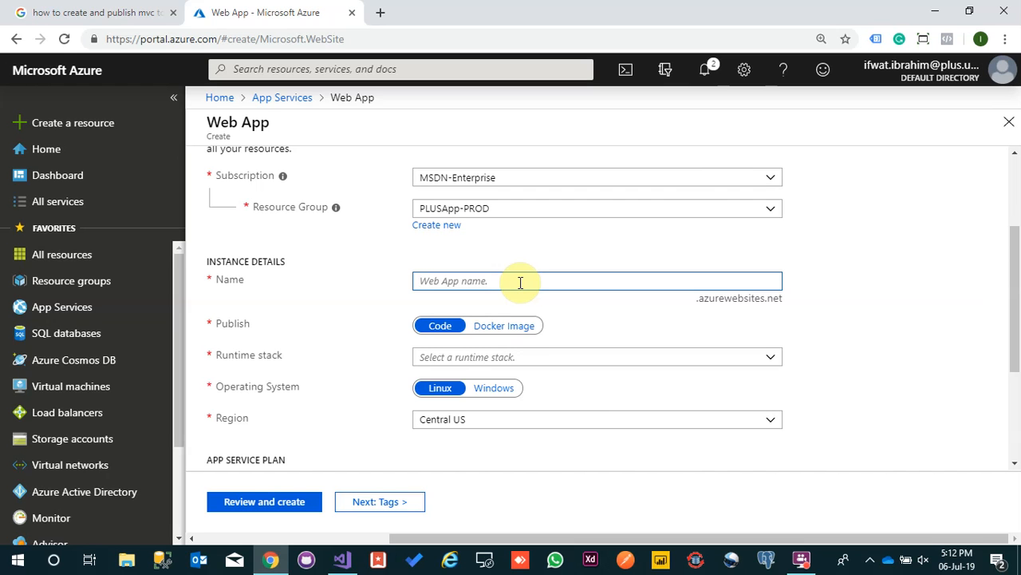
text(mvcdemo)
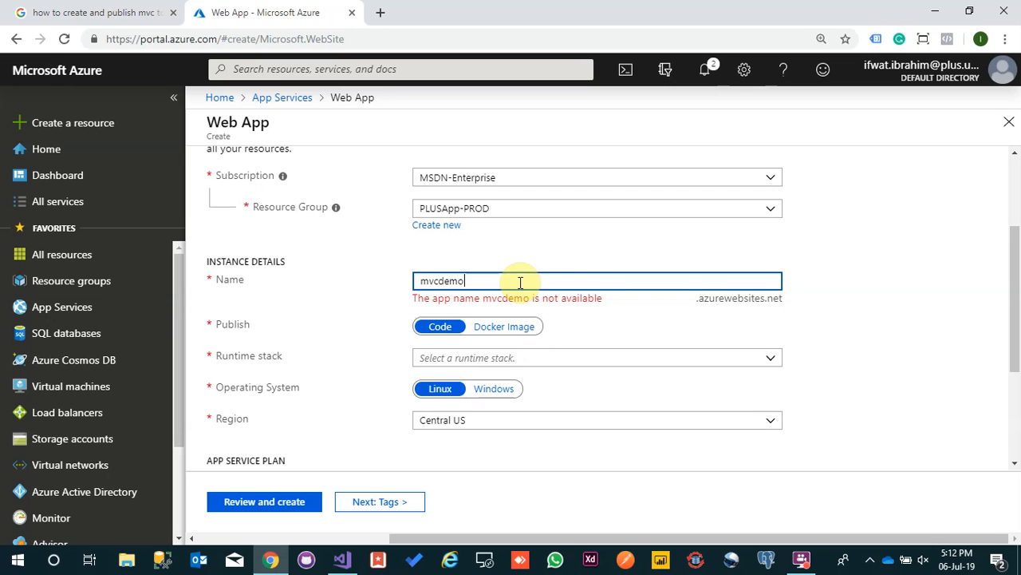
key(BackSpace)
key(BackSpace)
key(BackSpace)
key(BackSpace)
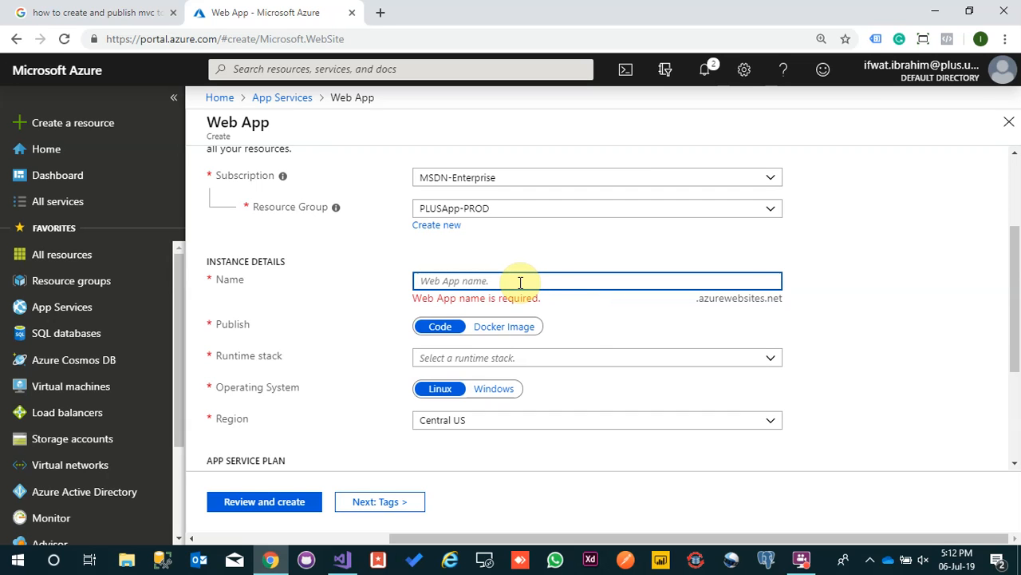
text(mvcdemo123)
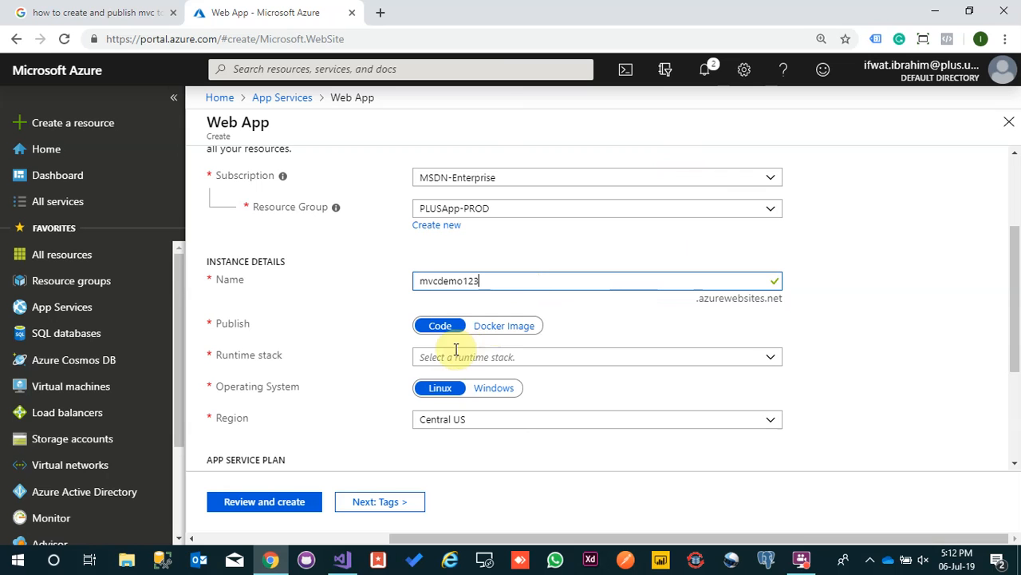
Look through the available runtime stacks and choose ASP.NET V4.7 for the web app
click(779, 365)
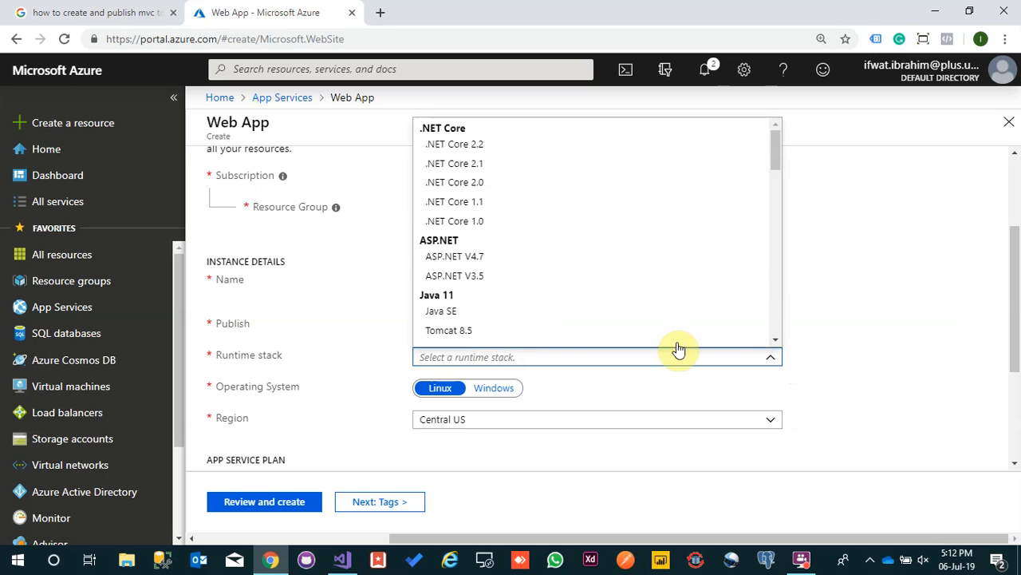
click(844, 274)
click(771, 359)
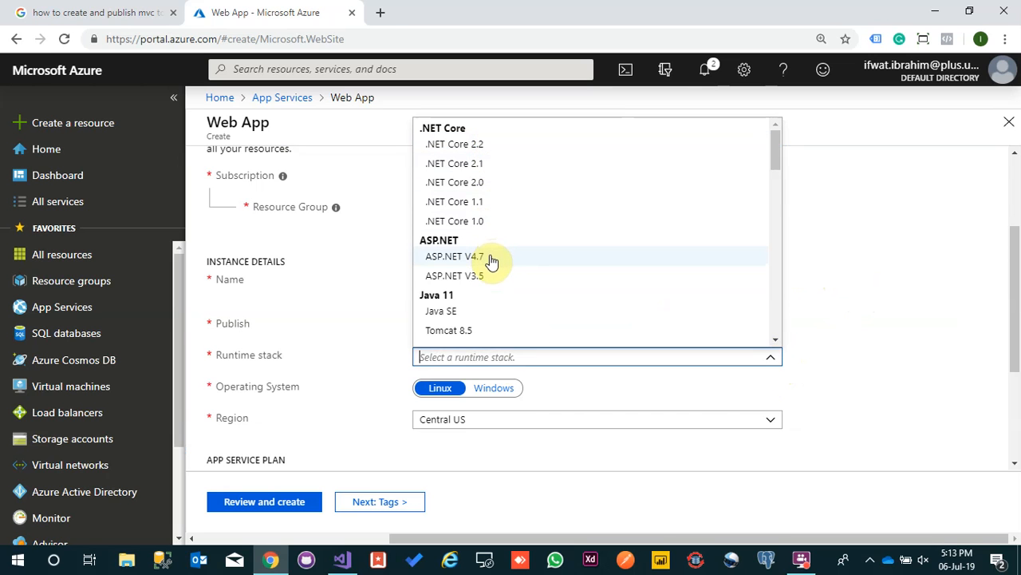
scroll(491, 261, down, 10)
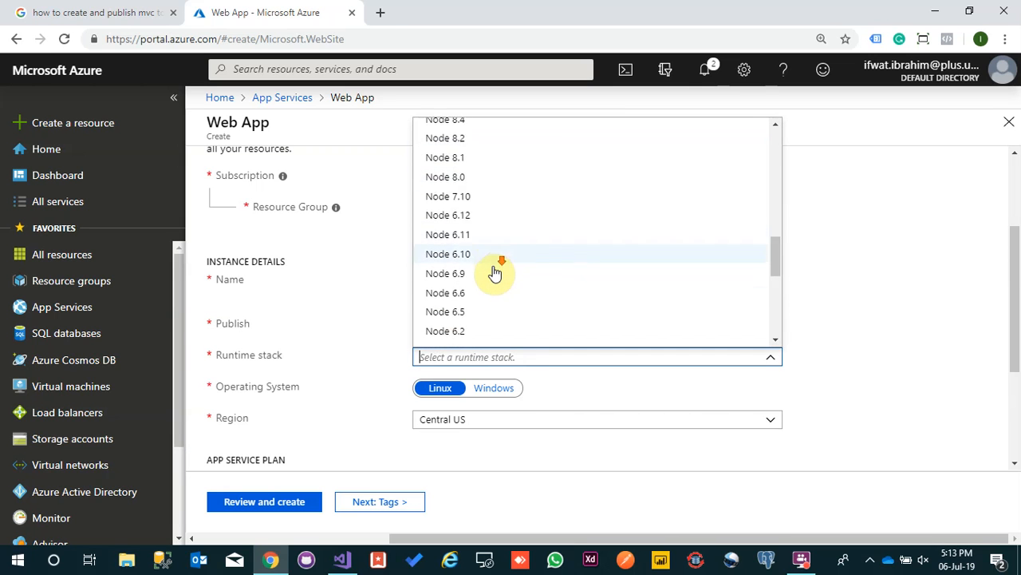
scroll(493, 273, down, 6)
scroll(498, 276, up, 10)
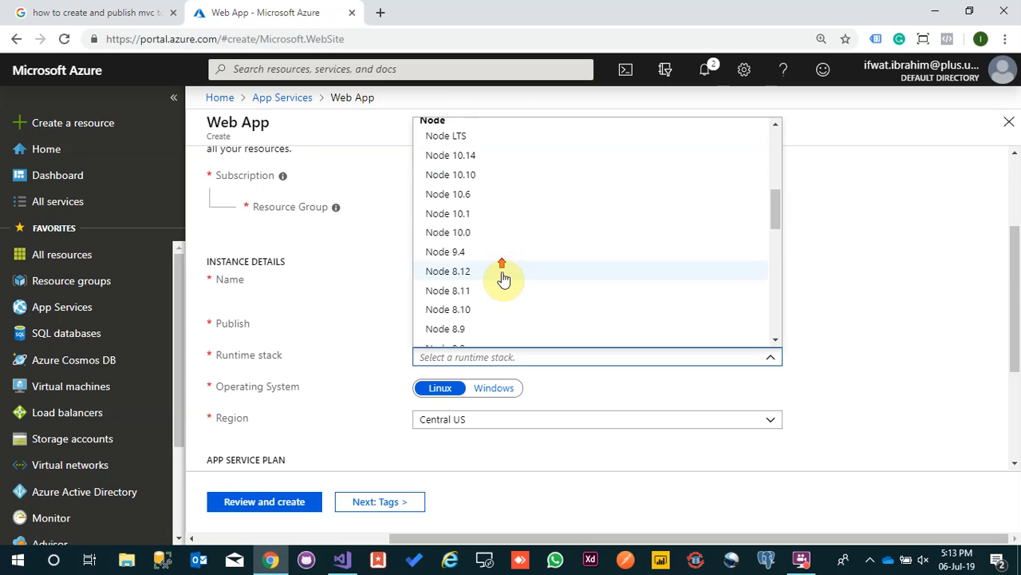
scroll(504, 277, up, 6)
click(467, 258)
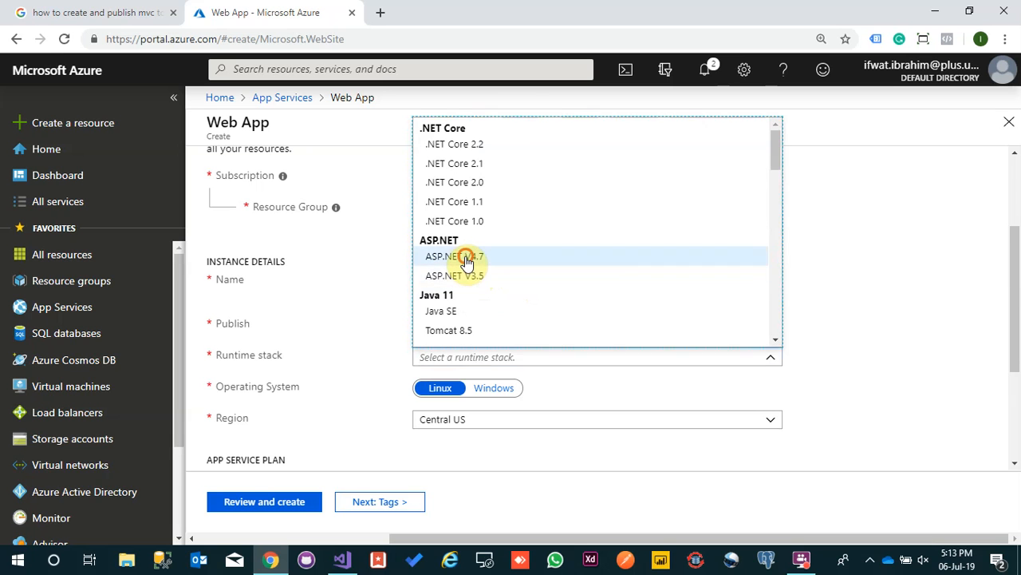
Set the web app's region to Southeast Asia
scroll(862, 325, down, 2)
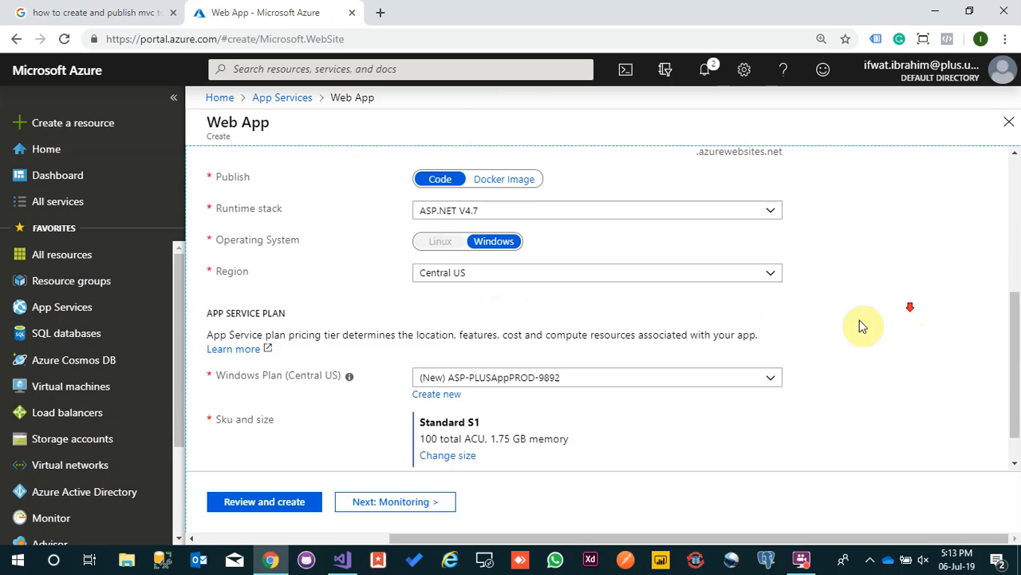
click(487, 269)
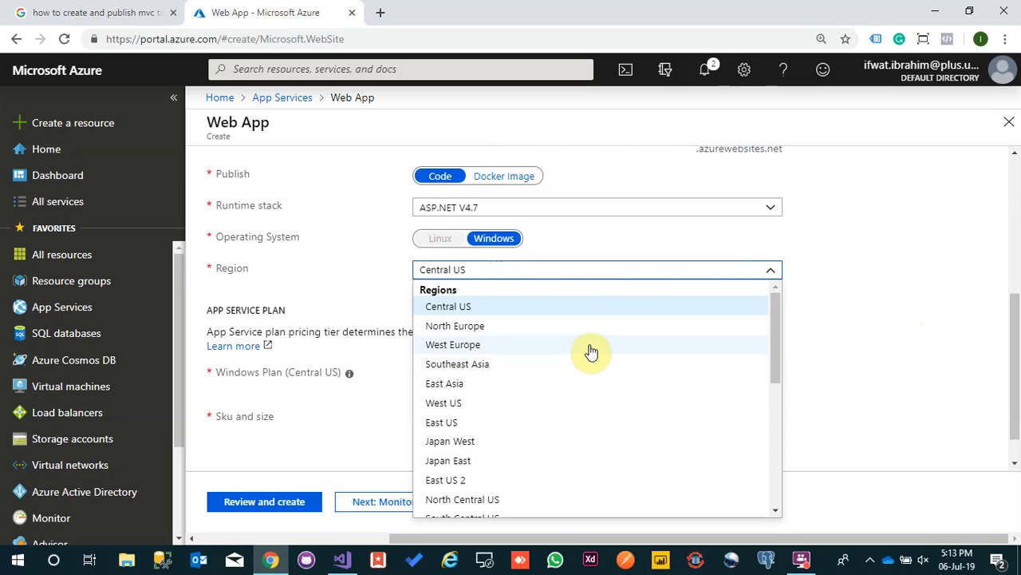
click(513, 365)
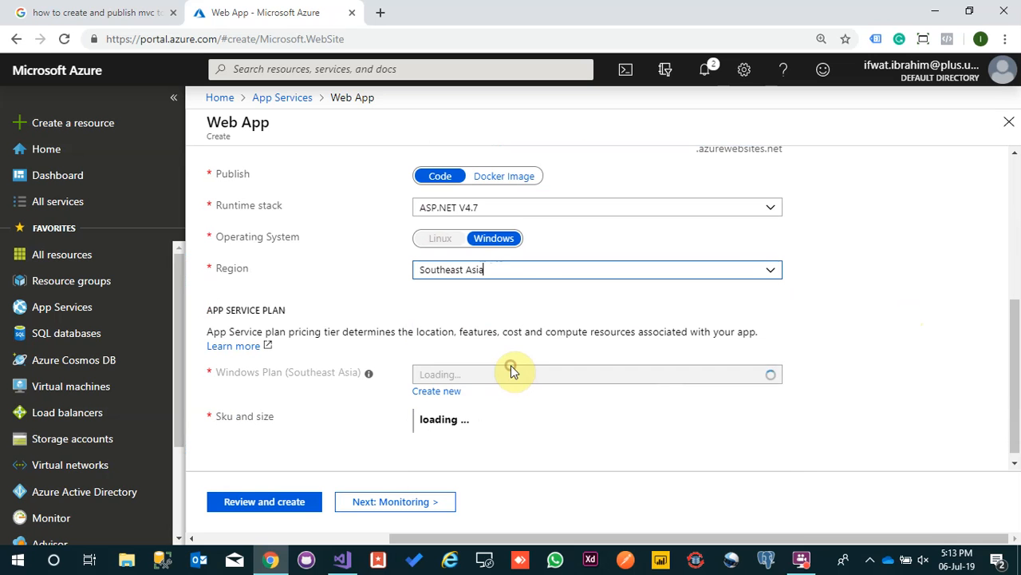
click(768, 273)
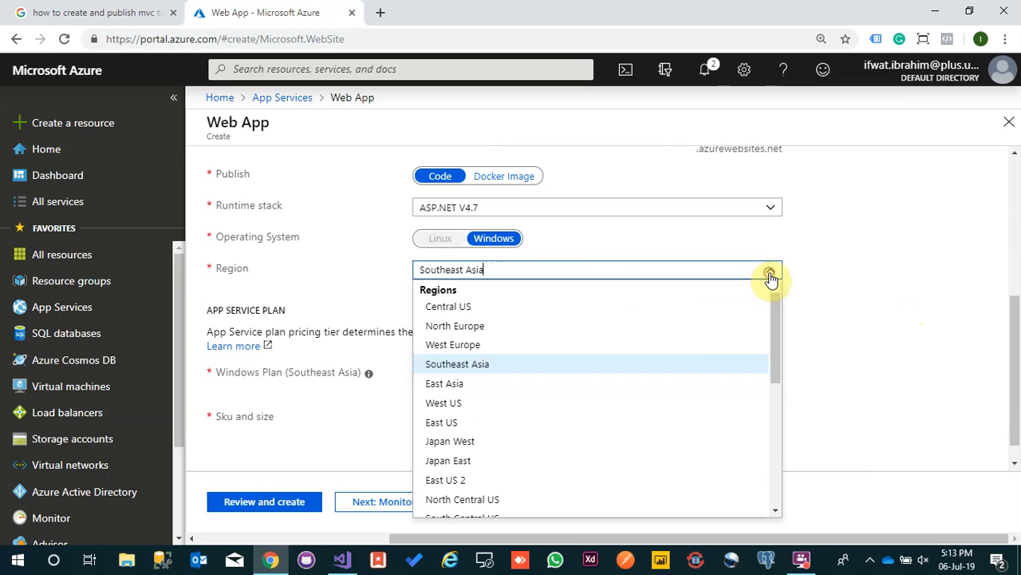
scroll(612, 476, down, 5)
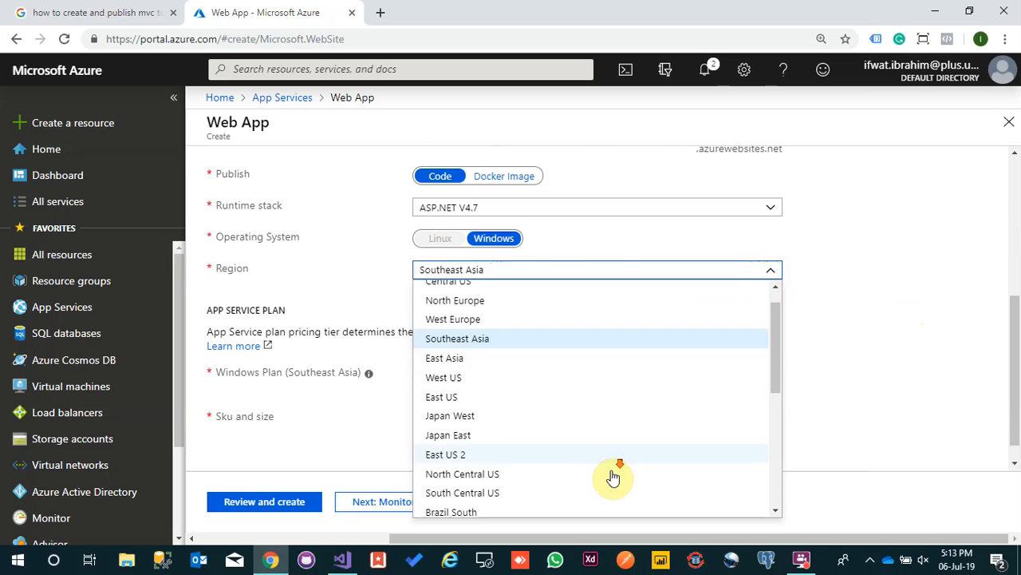
click(953, 284)
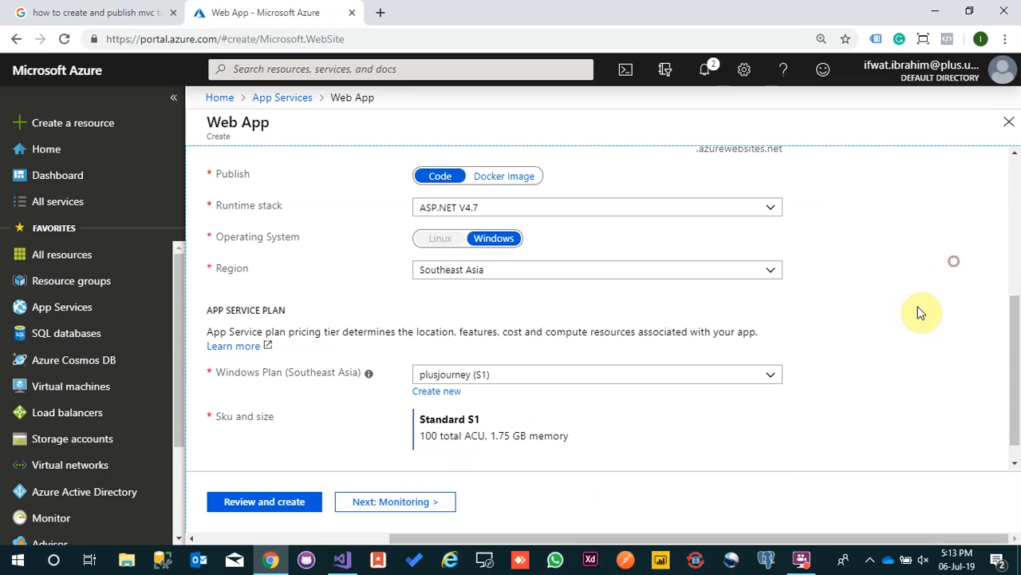
Check the existing Windows plans and create a new App Service plan named freePlan
click(772, 382)
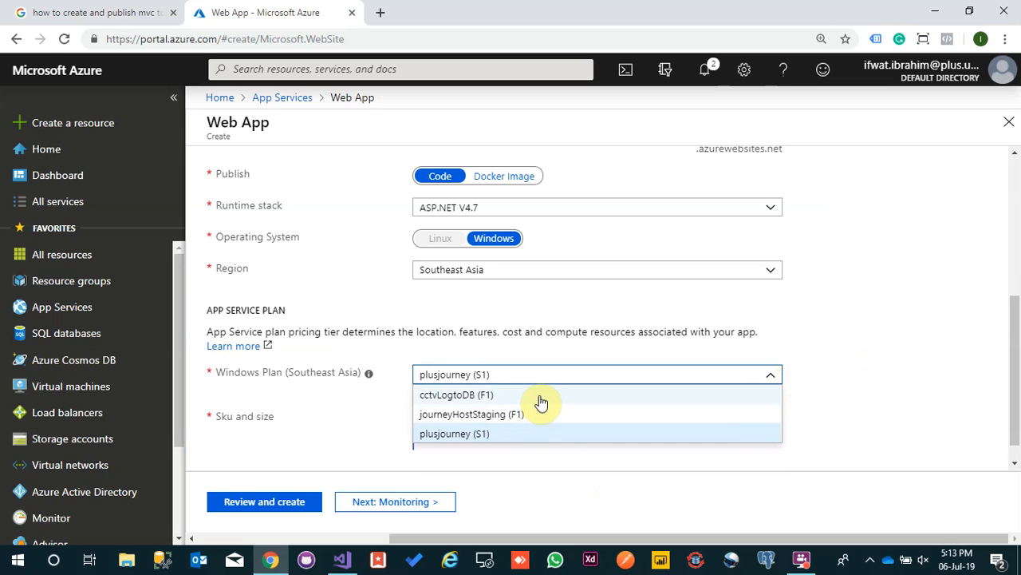
click(842, 389)
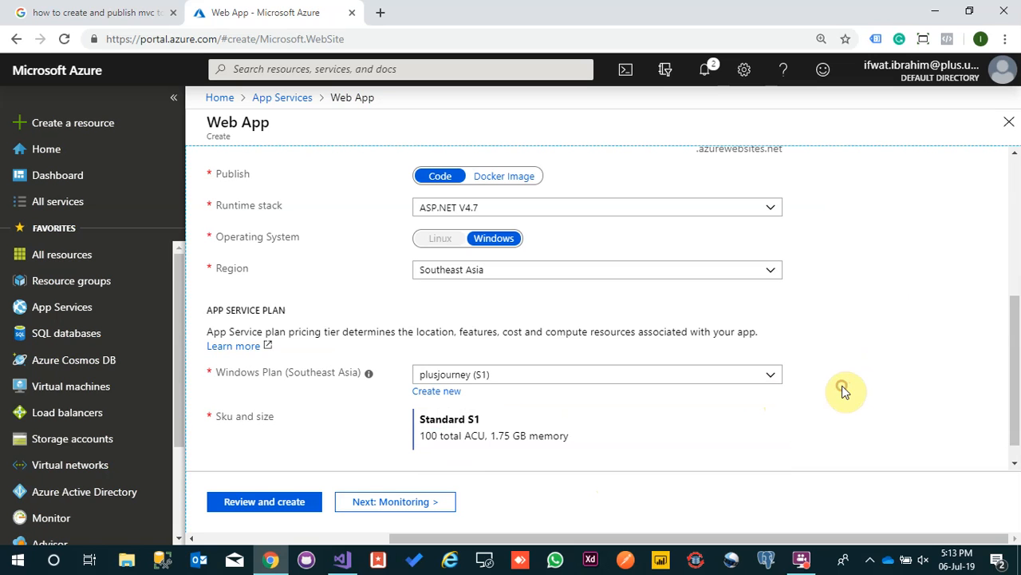
click(423, 392)
click(474, 299)
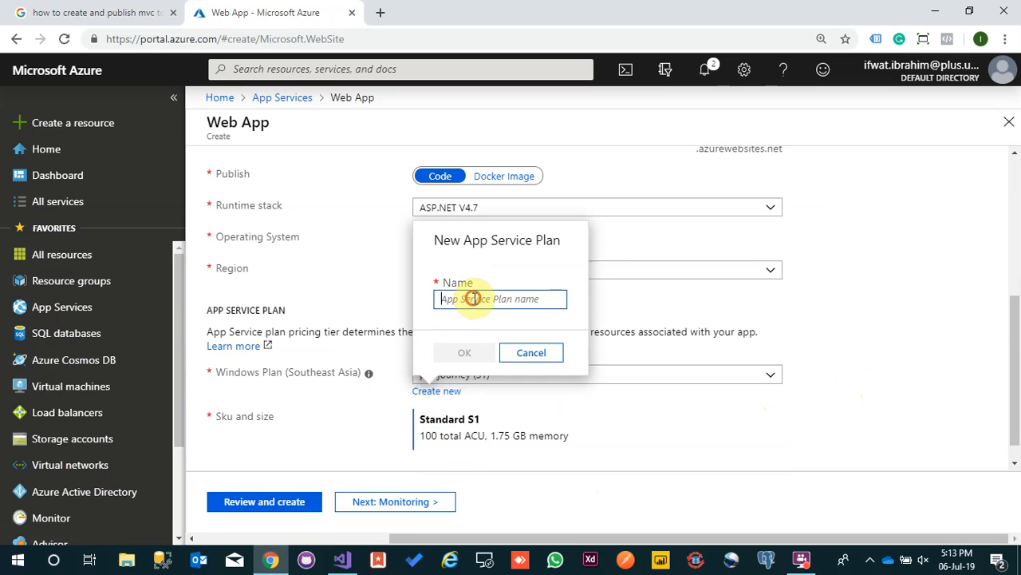
text(fre)
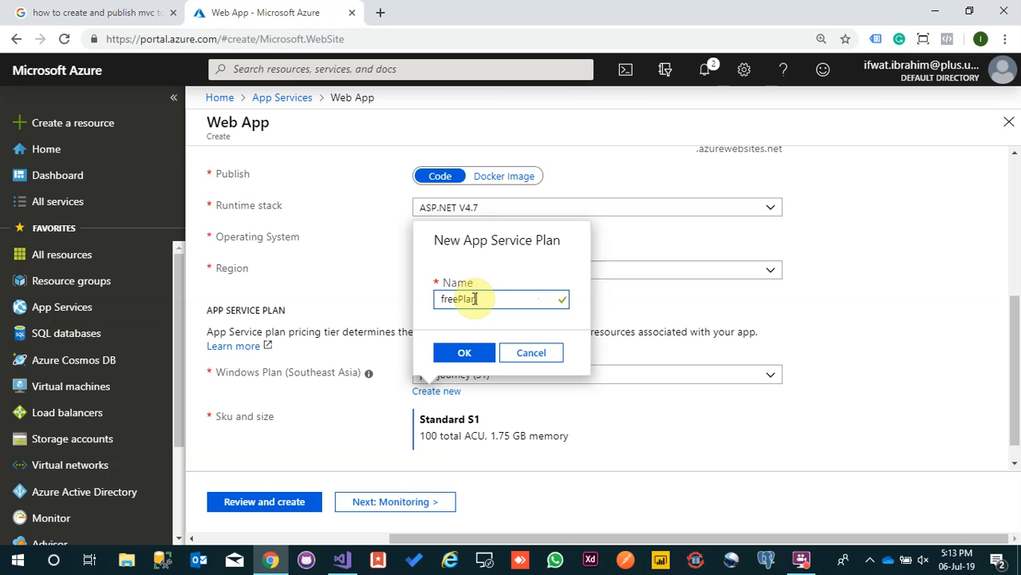
text(ePlan)
click(464, 354)
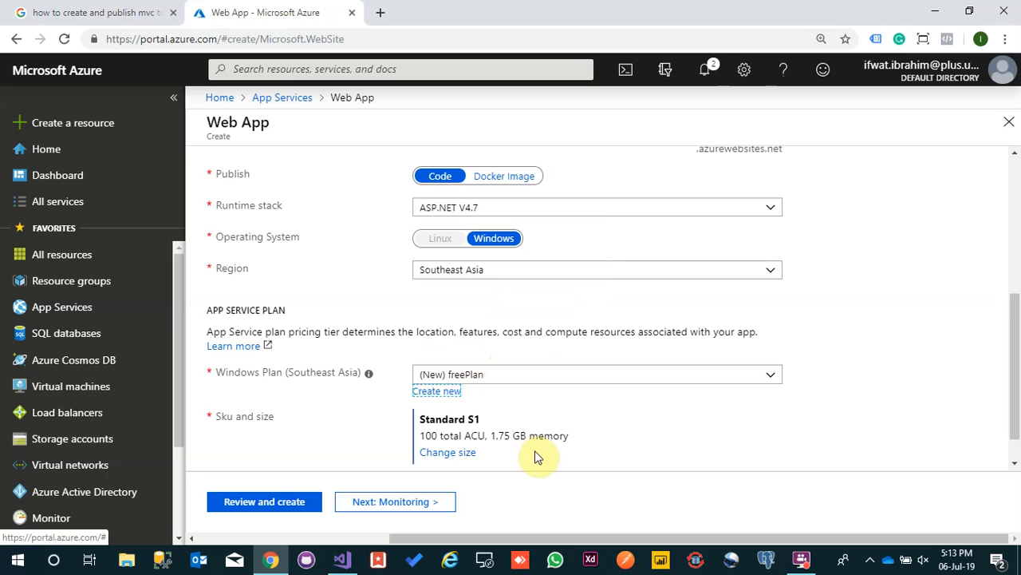
Change the plan's size to the free F1 pricing tier for Dev / Test workloads and apply it
click(457, 452)
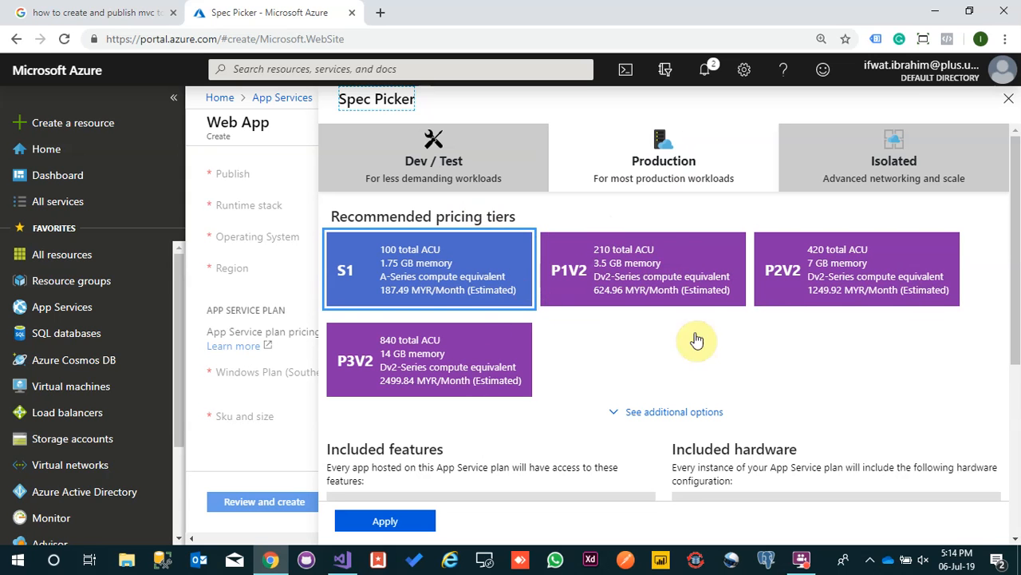
click(436, 165)
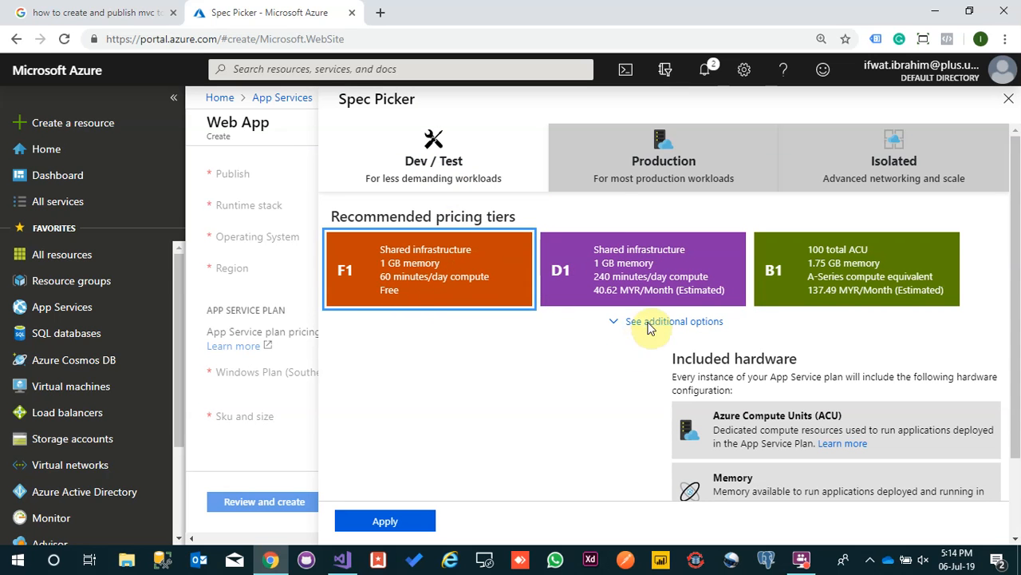
scroll(576, 335, down, 2)
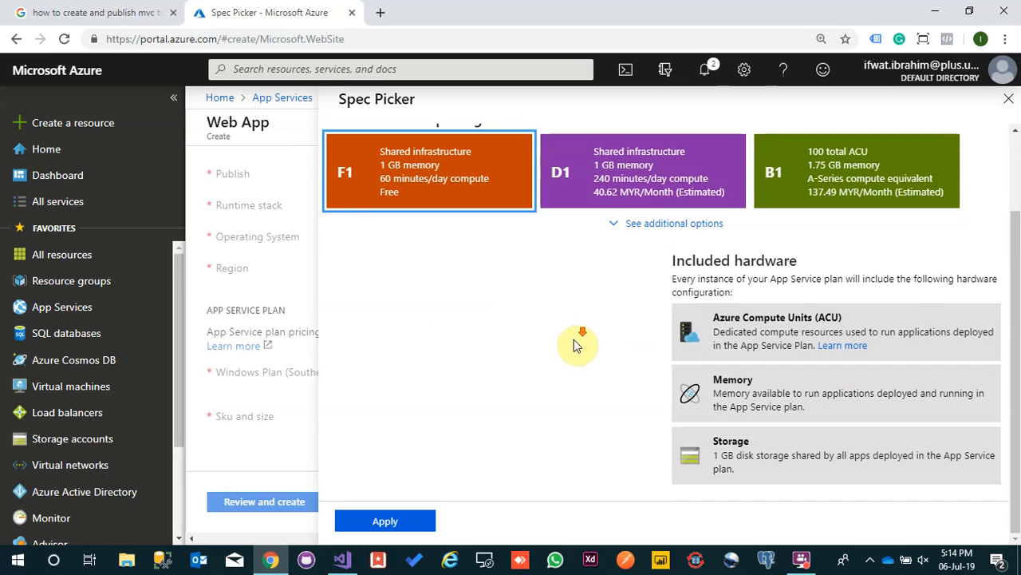
click(422, 519)
scroll(777, 387, down, 1)
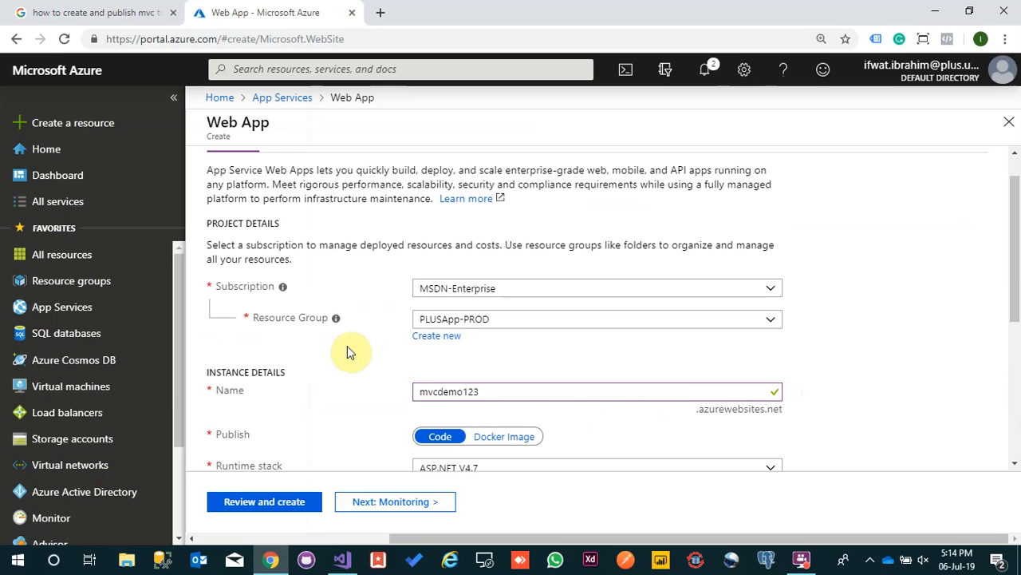
Check the web app's basic settings, turn off Application Insights and continue to the tags
scroll(347, 345, down, 4)
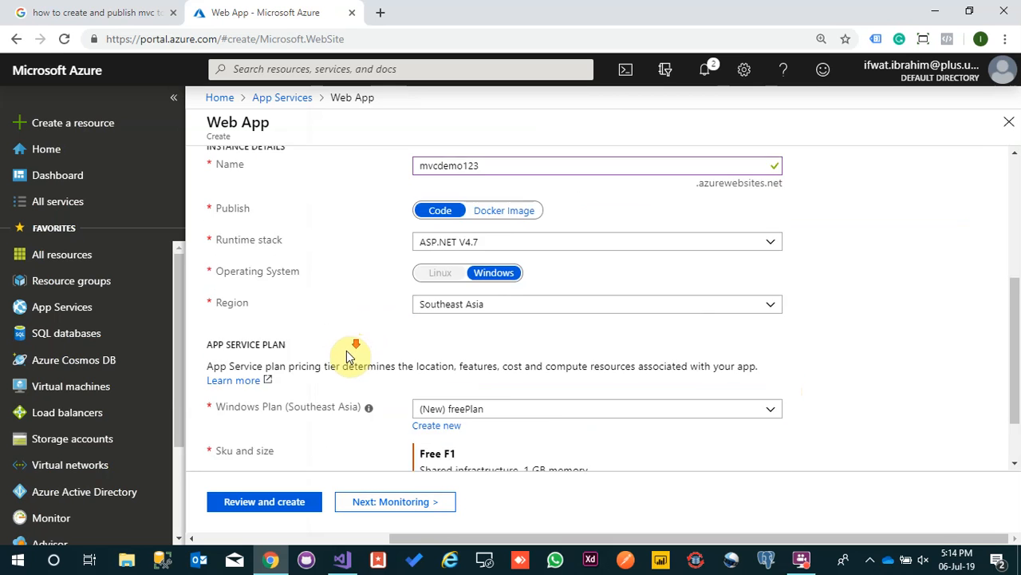
click(362, 501)
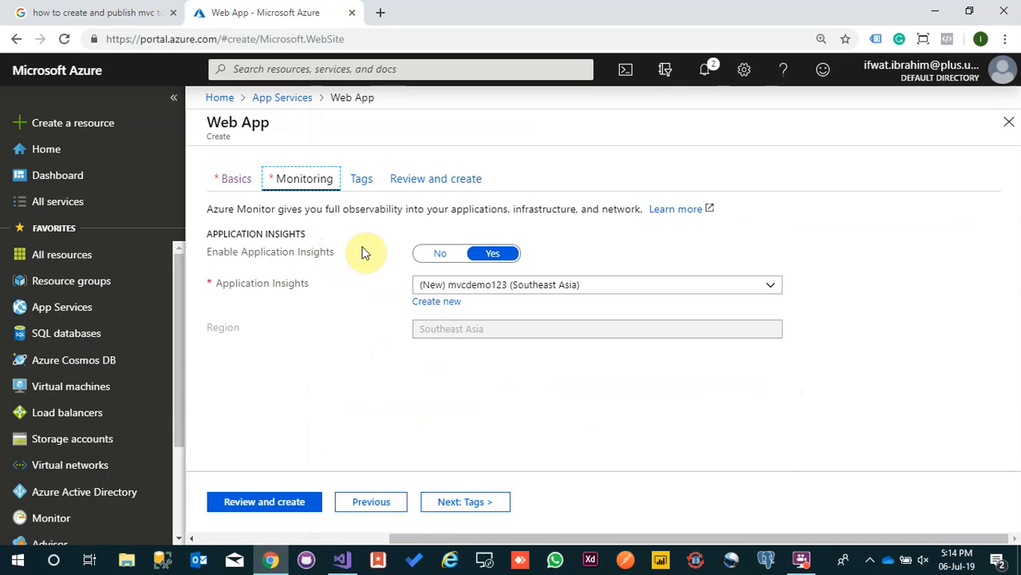
click(446, 254)
click(458, 505)
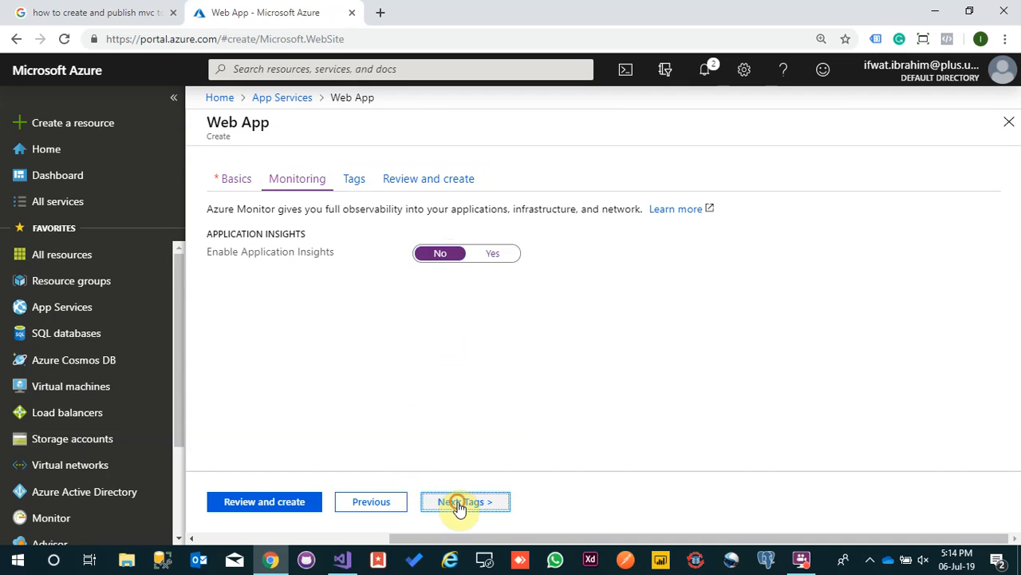
Review the configuration summary of the mvcdemo123 web app and create it
click(457, 505)
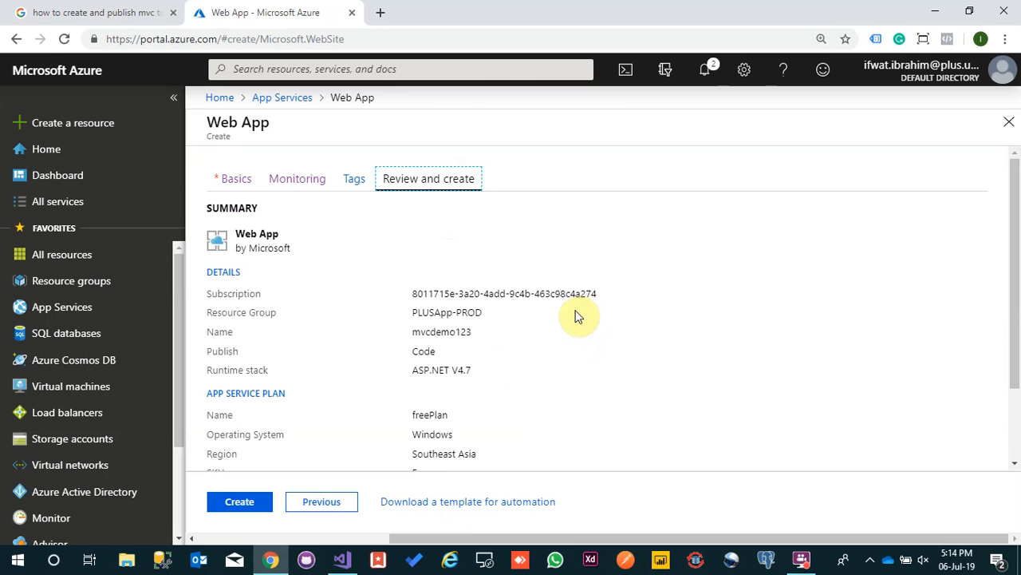
scroll(579, 318, down, 3)
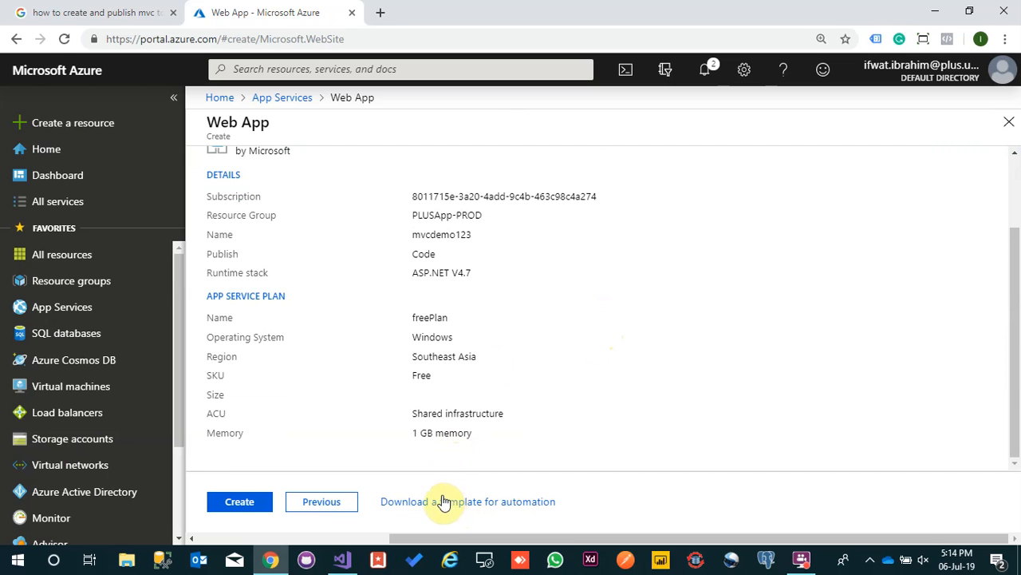
click(237, 503)
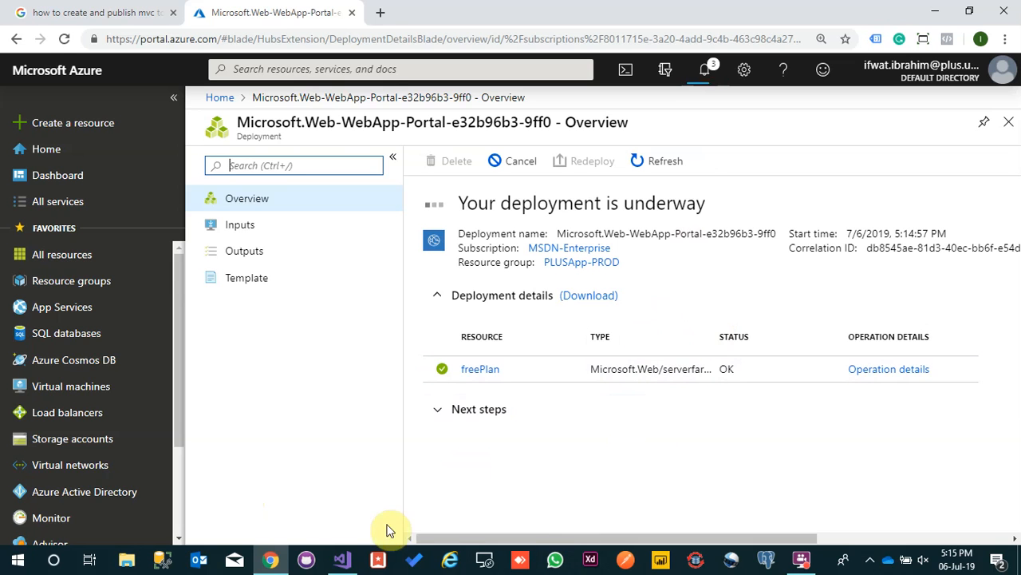
Switch to Visual Studio and start creating a new project
click(341, 561)
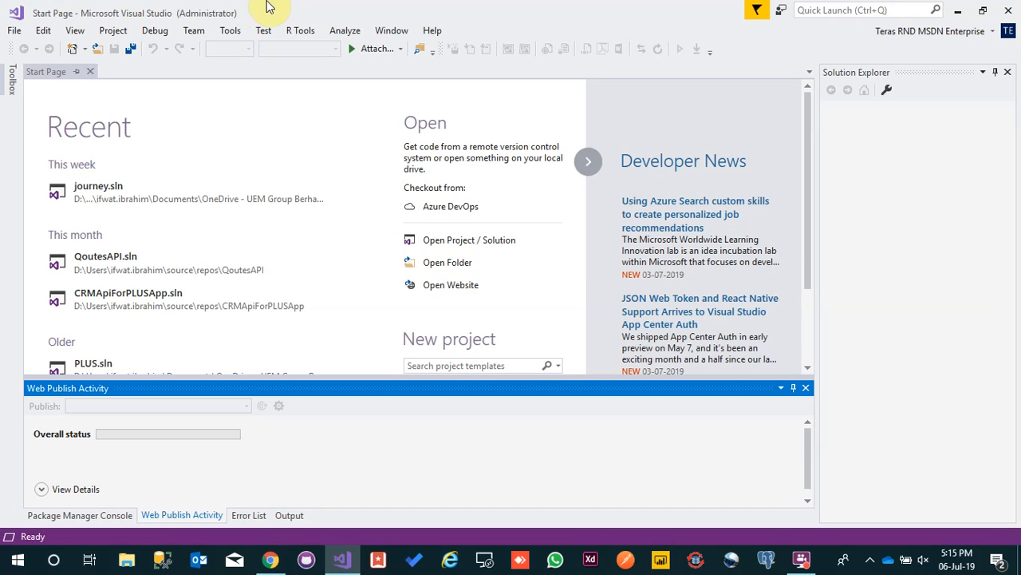
scroll(488, 214, down, 3)
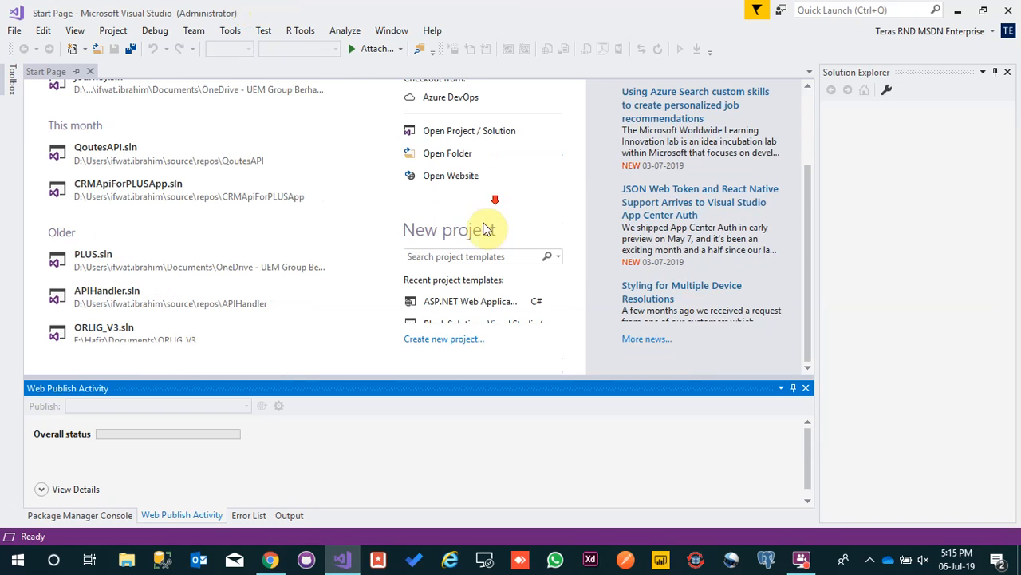
click(466, 342)
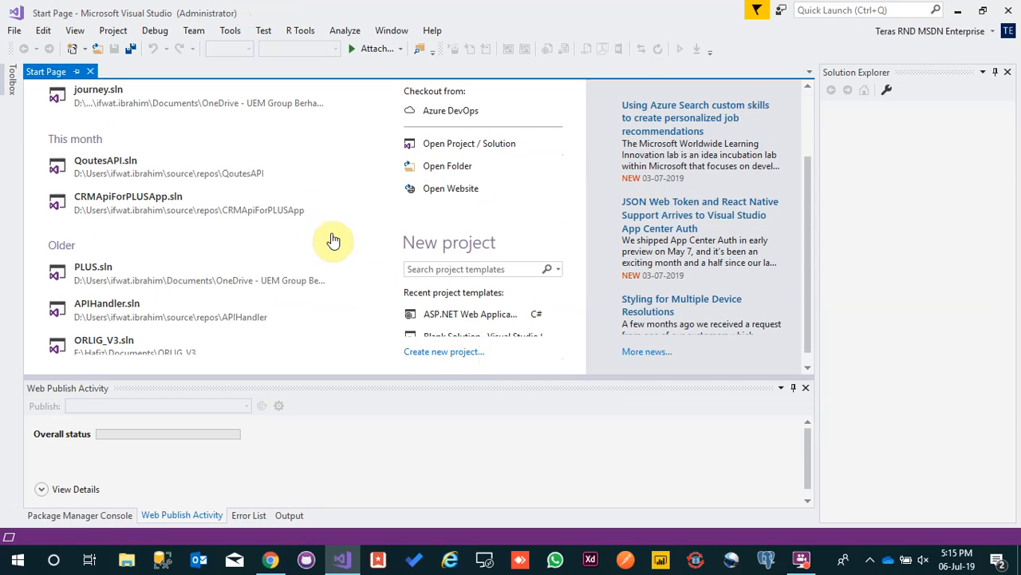
click(428, 348)
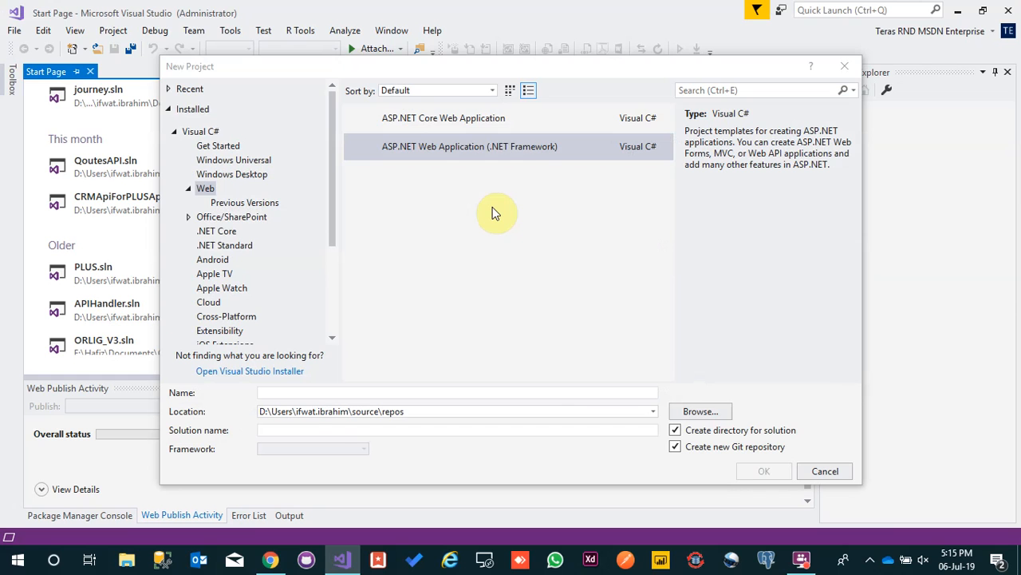
Name the ASP.NET Web Application (.NET Framework) project mvcdemo123 and create it from the MVC template
click(463, 392)
double_click(463, 392)
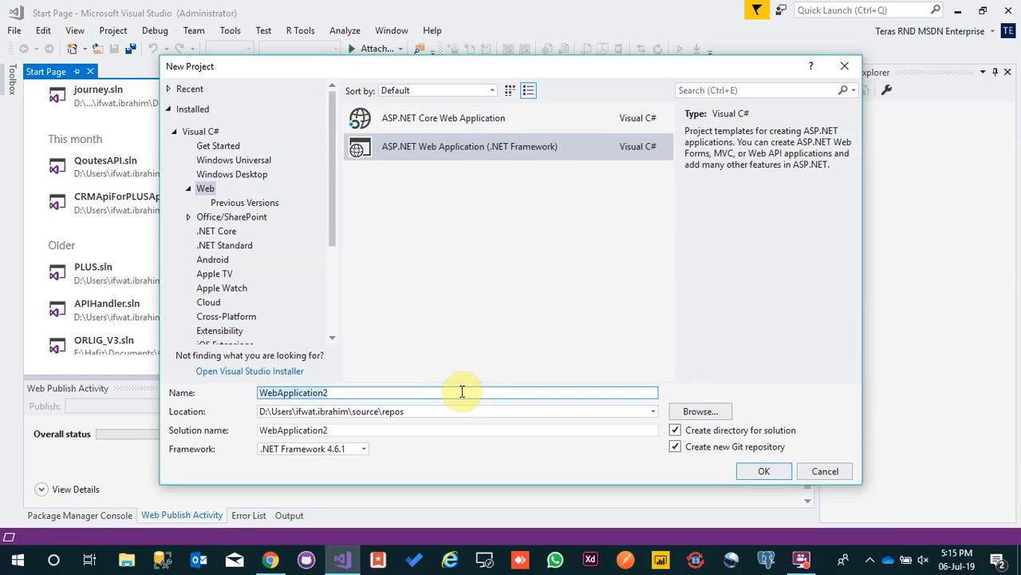
text(mvcdemo123)
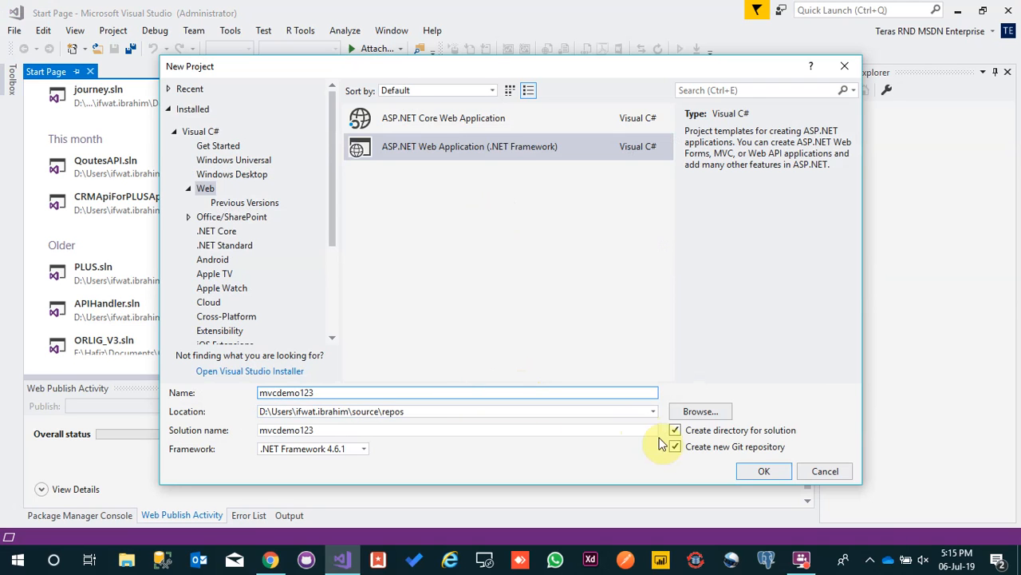
click(762, 471)
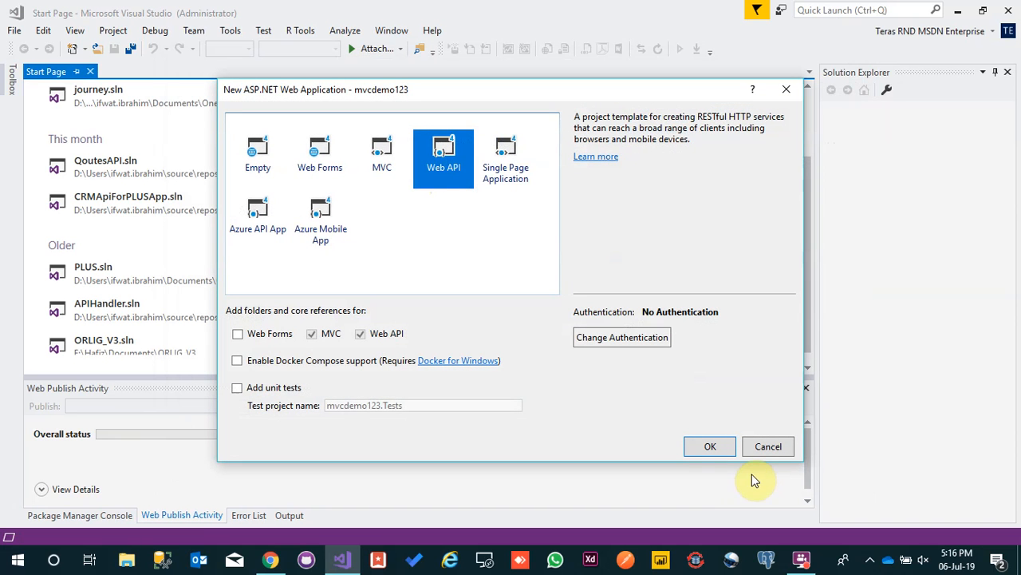
click(384, 160)
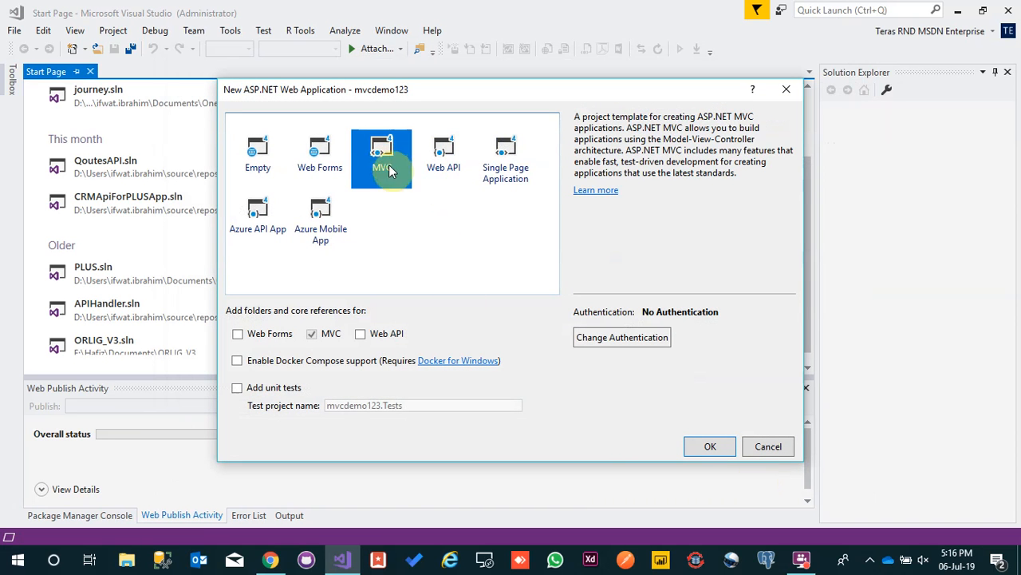
click(708, 447)
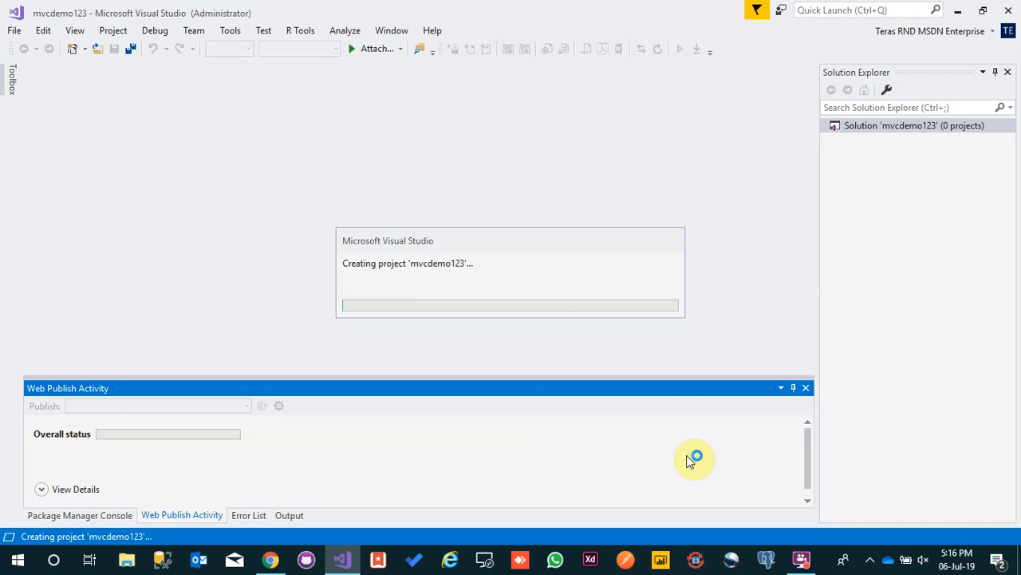
Check the web app's deployment status in the Azure portal and return to Visual Studio
click(270, 561)
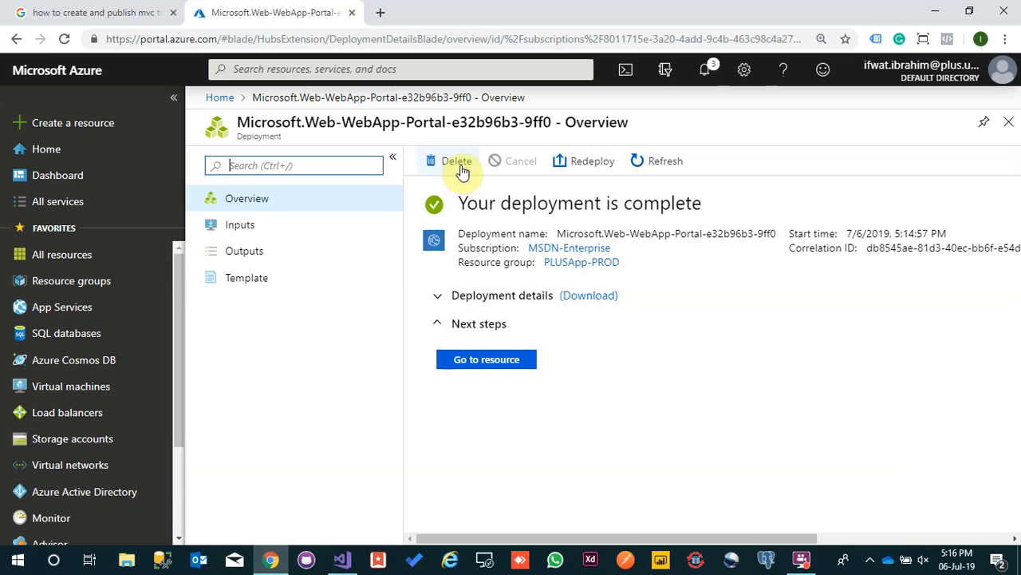
click(941, 11)
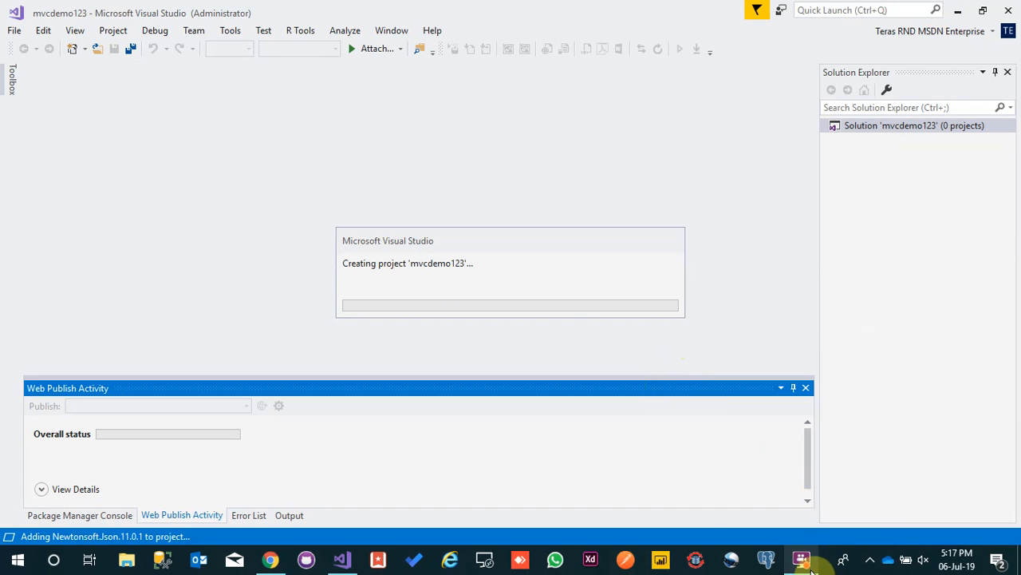
mouse_move(807, 565)
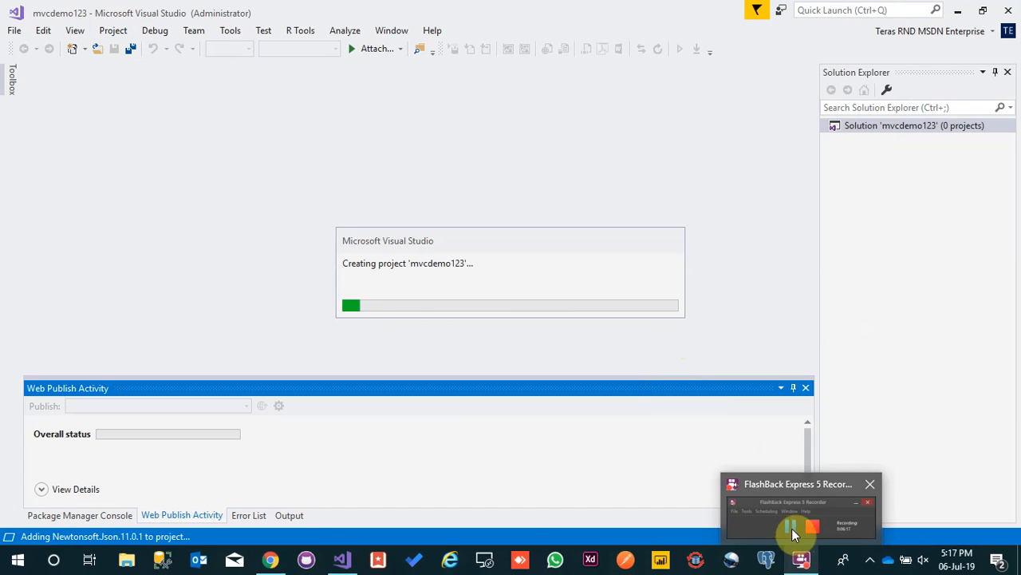
mouse_move(792, 529)
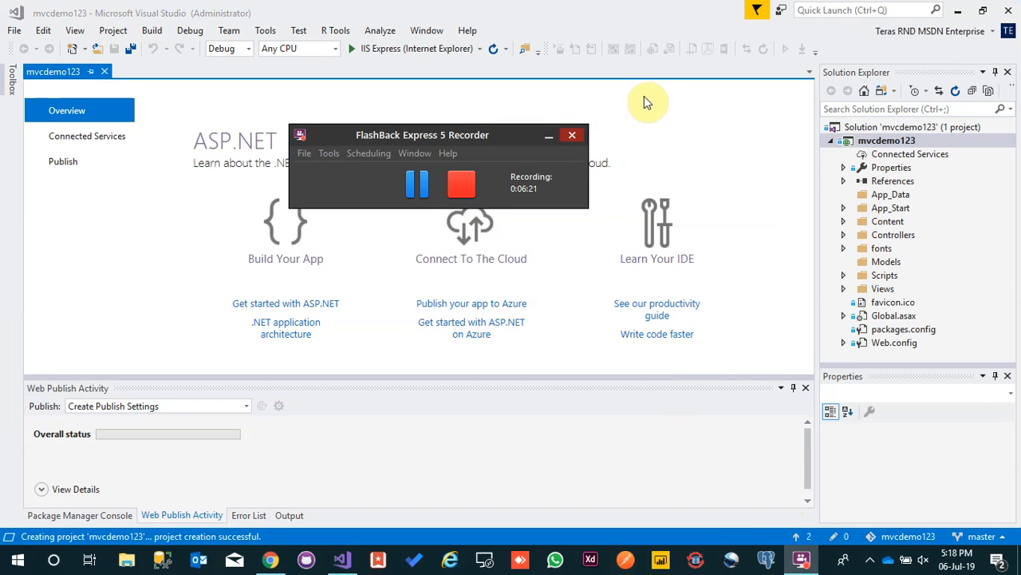
click(630, 96)
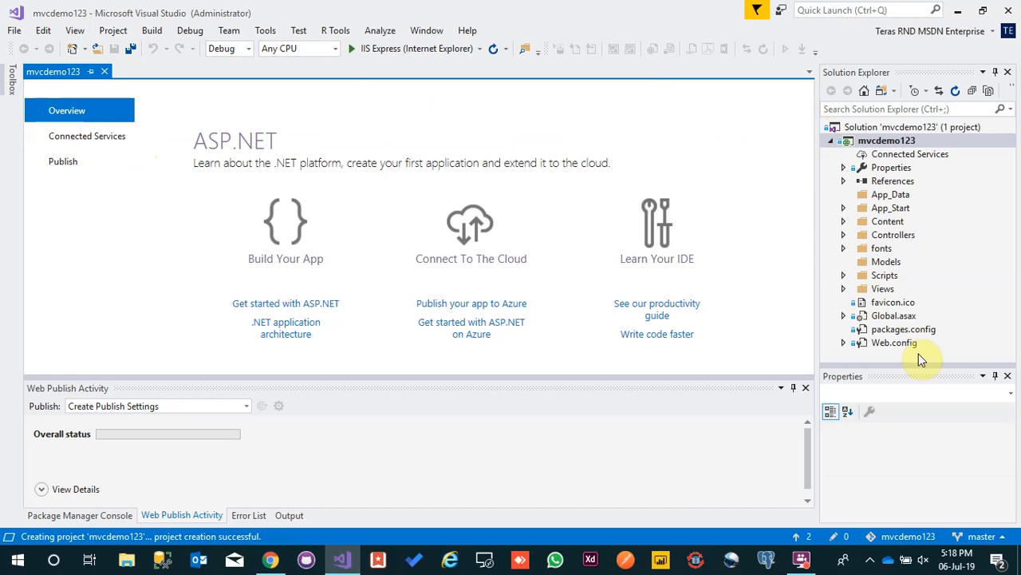
Expand the project's Views and Home folders and run the project with IIS Express in Internet Explorer
click(844, 288)
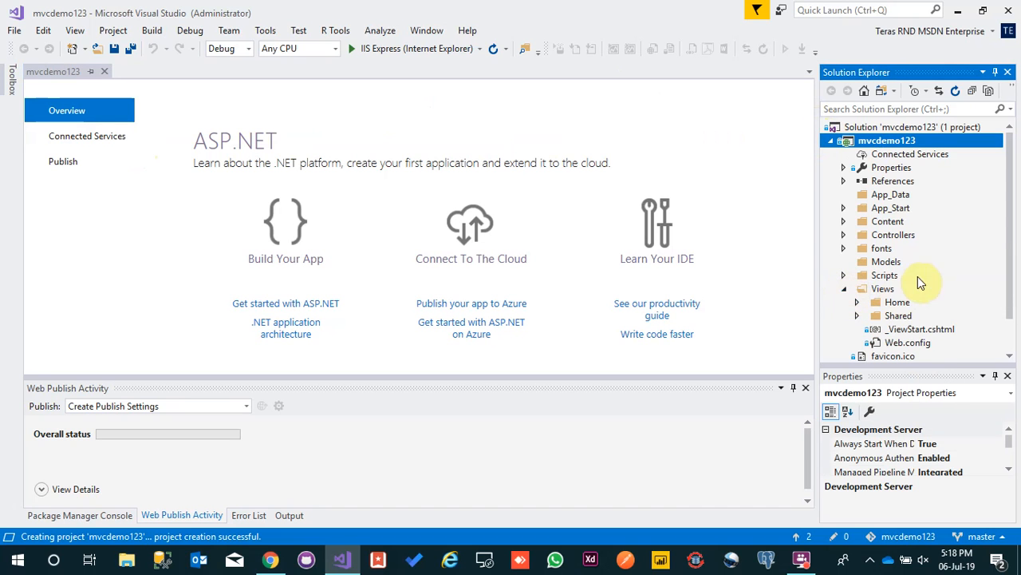
click(858, 303)
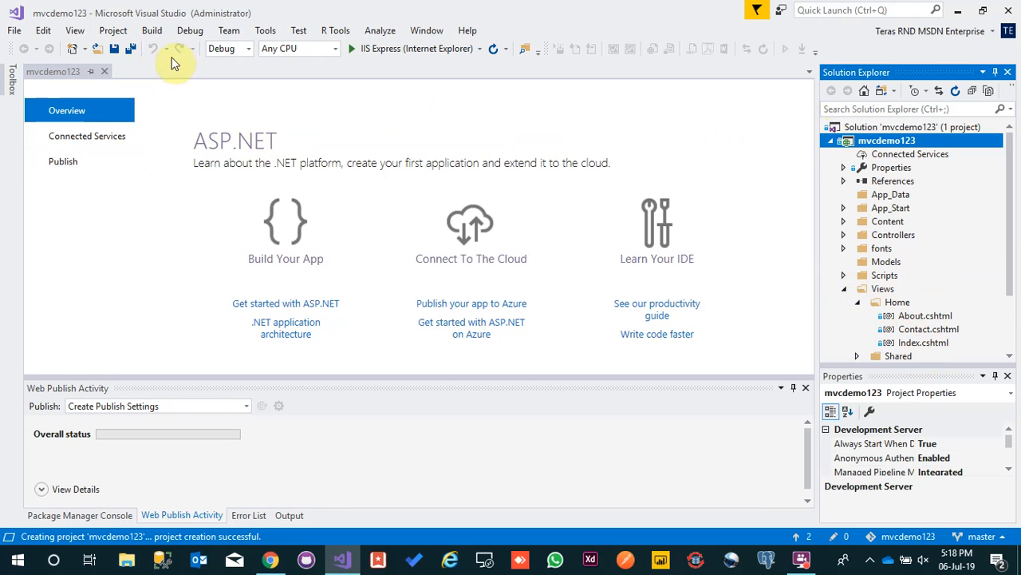
click(388, 52)
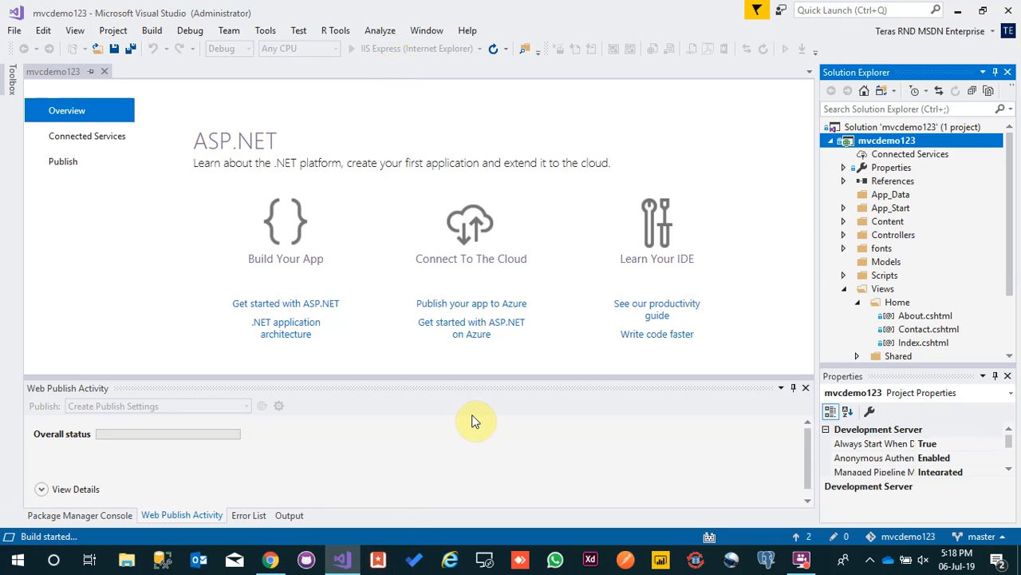
Switch to the Azure portal and open the mvcdemo123 web app from the App Services list
click(269, 561)
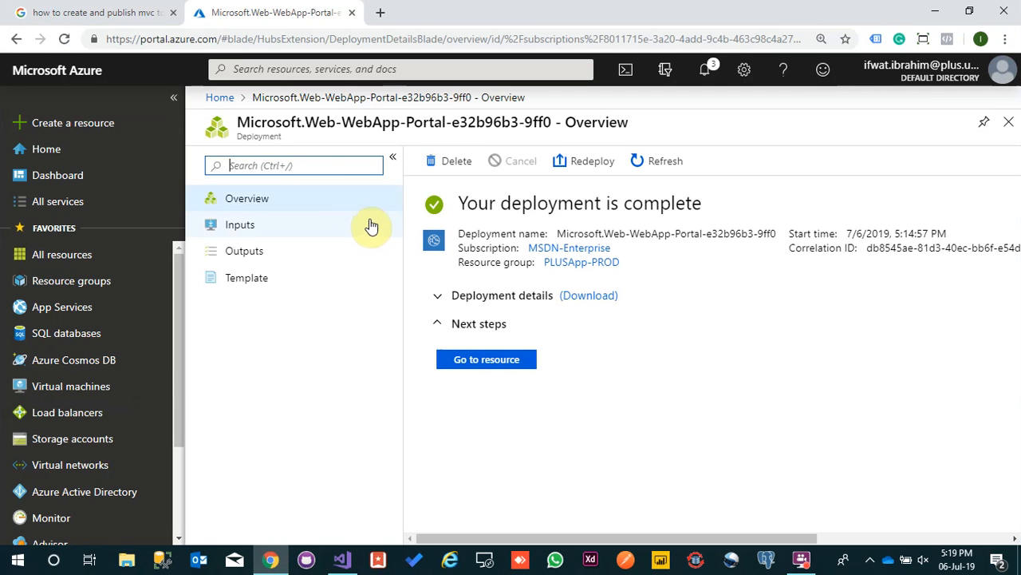
click(215, 104)
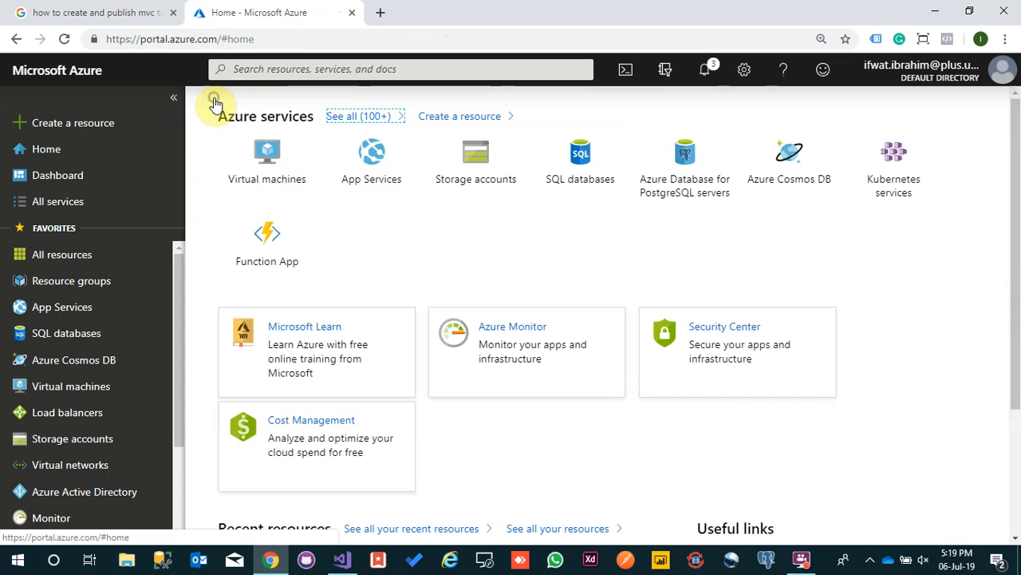
click(353, 157)
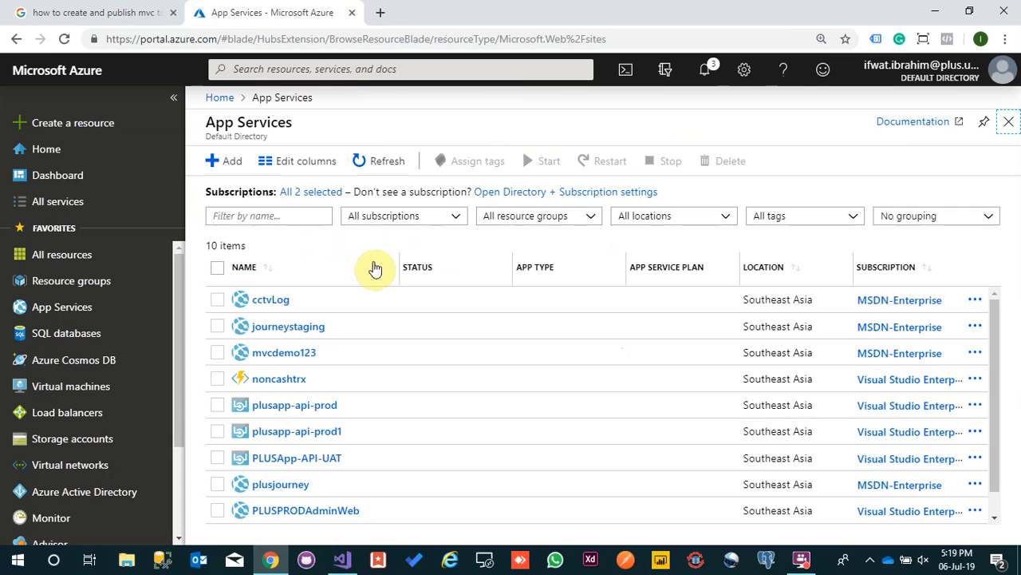
scroll(324, 334, down, 1)
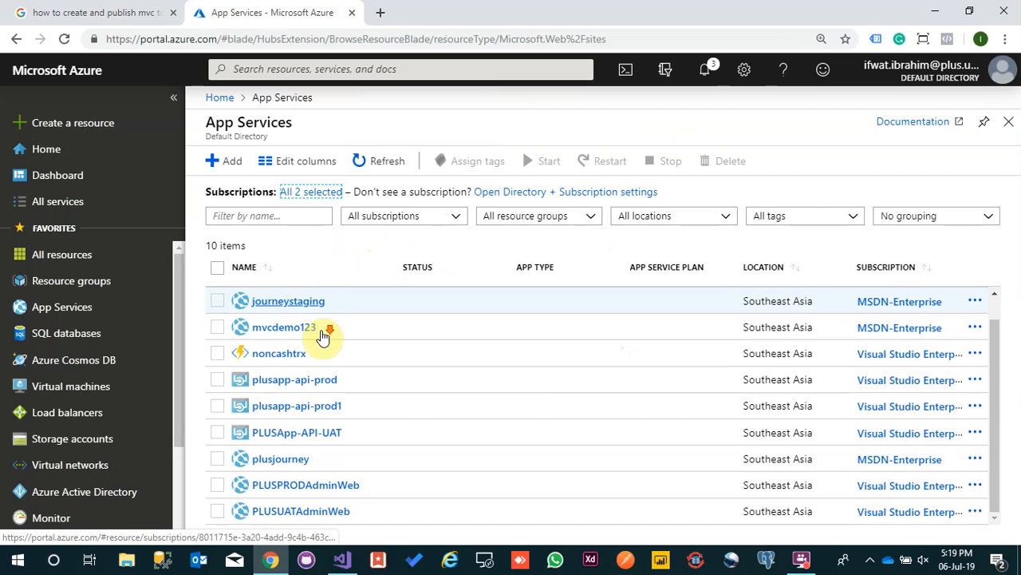
scroll(379, 453, up, 1)
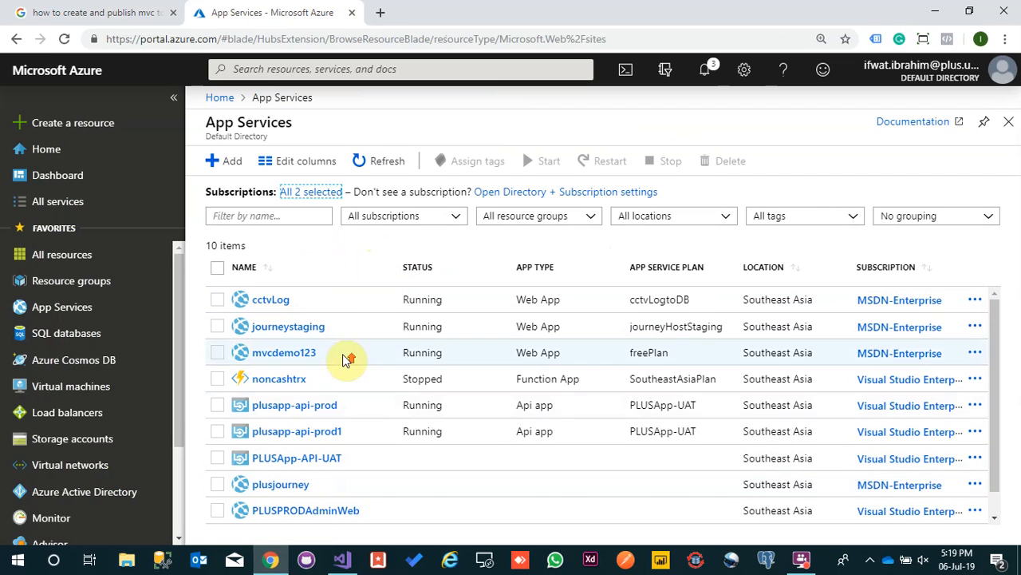
click(287, 360)
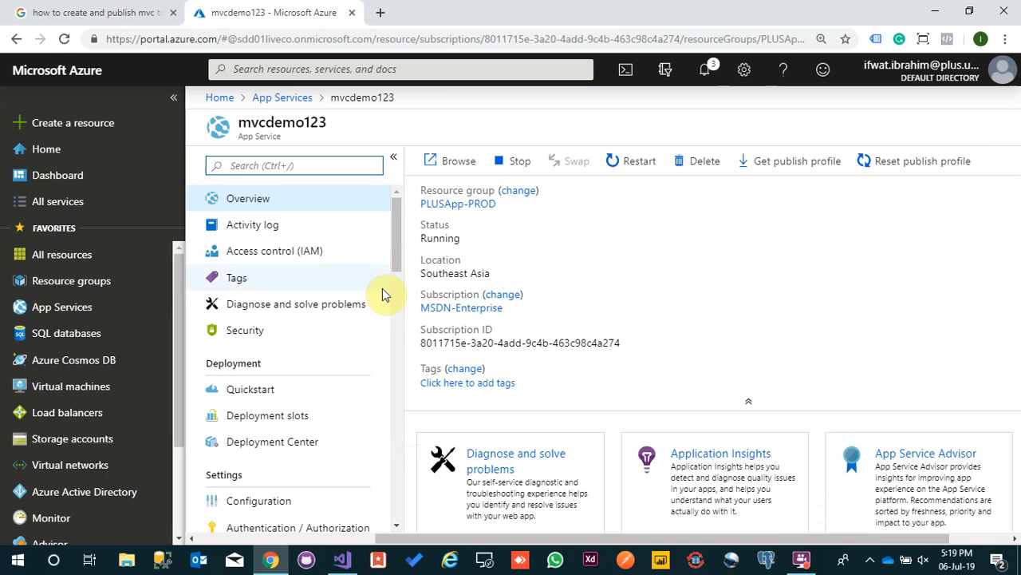
Look through the management options available for the mvcdemo123 web app
scroll(371, 303, down, 3)
scroll(367, 343, down, 4)
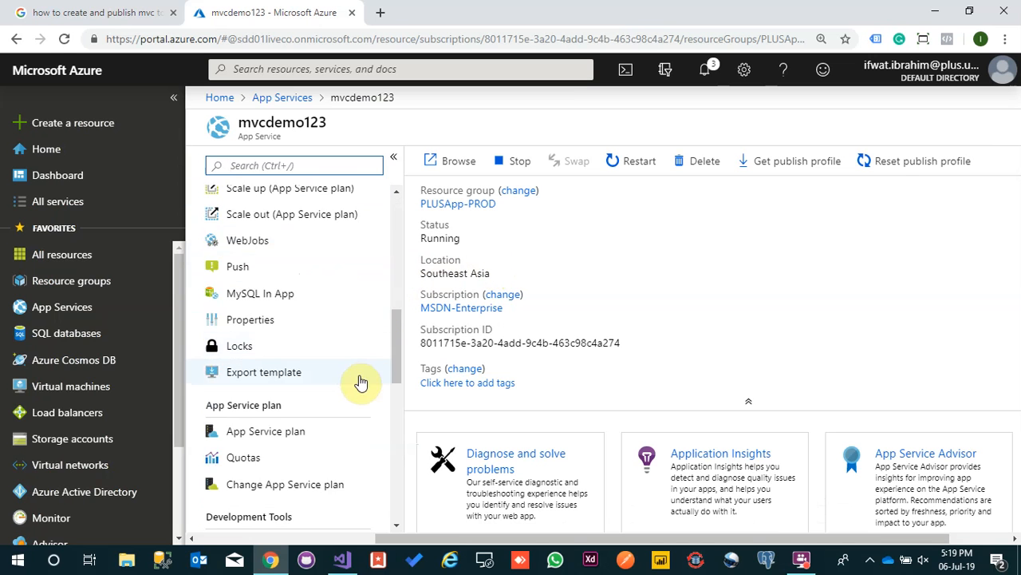
scroll(365, 421, down, 4)
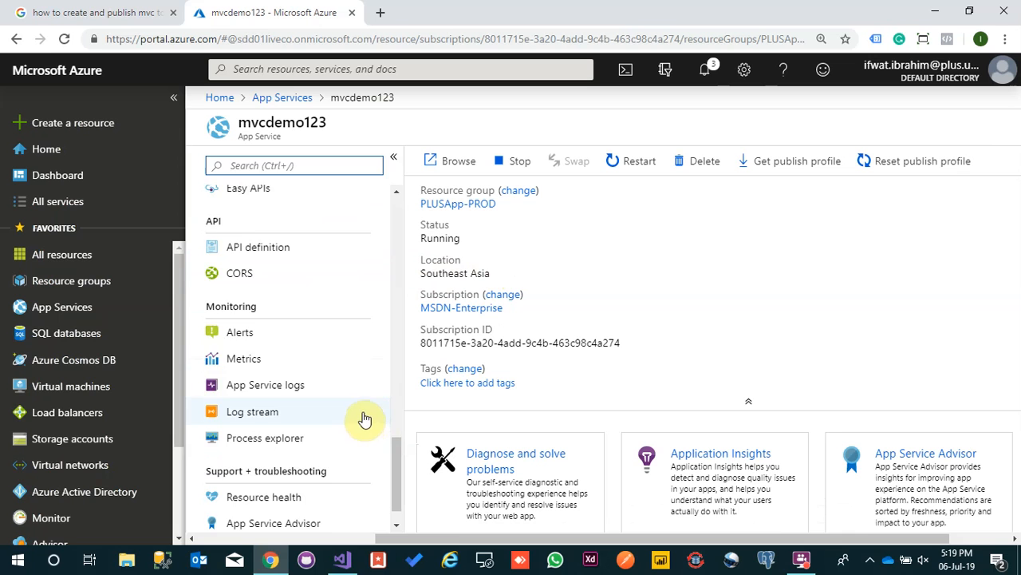
scroll(365, 415, up, 10)
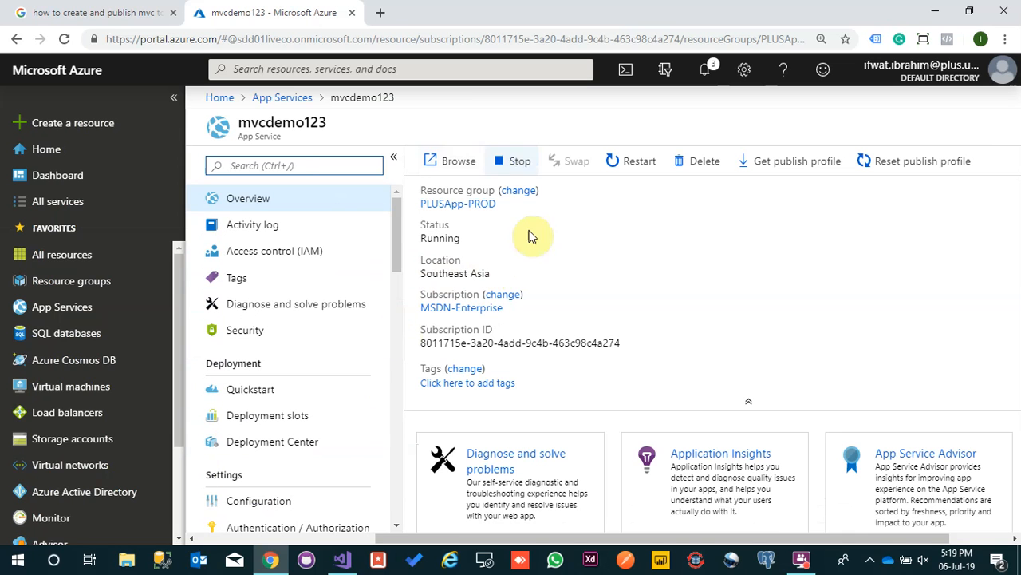
Check the local run of the project in Internet Explorer and return to the web app's overview in the Azure portal
click(451, 561)
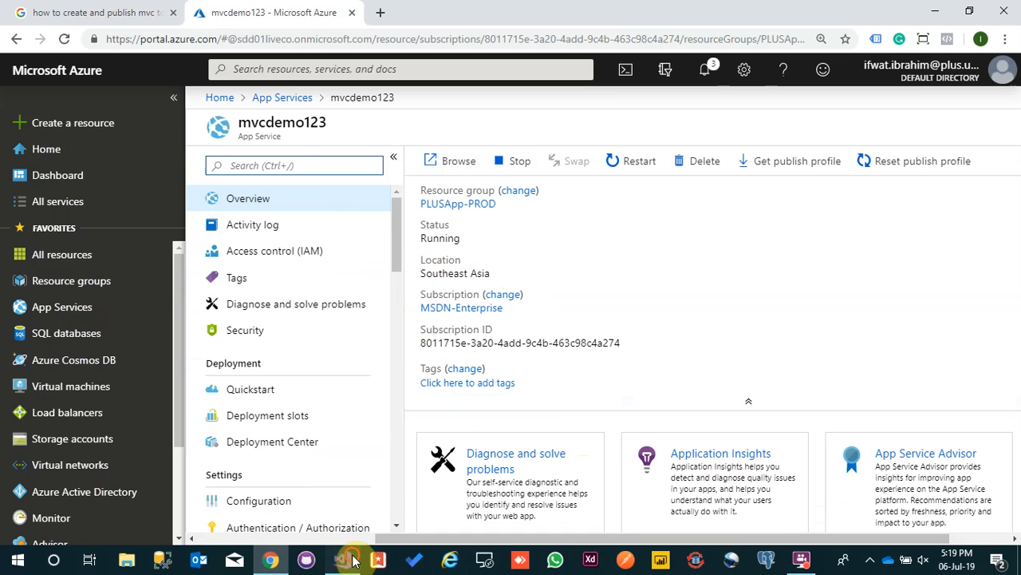
click(939, 11)
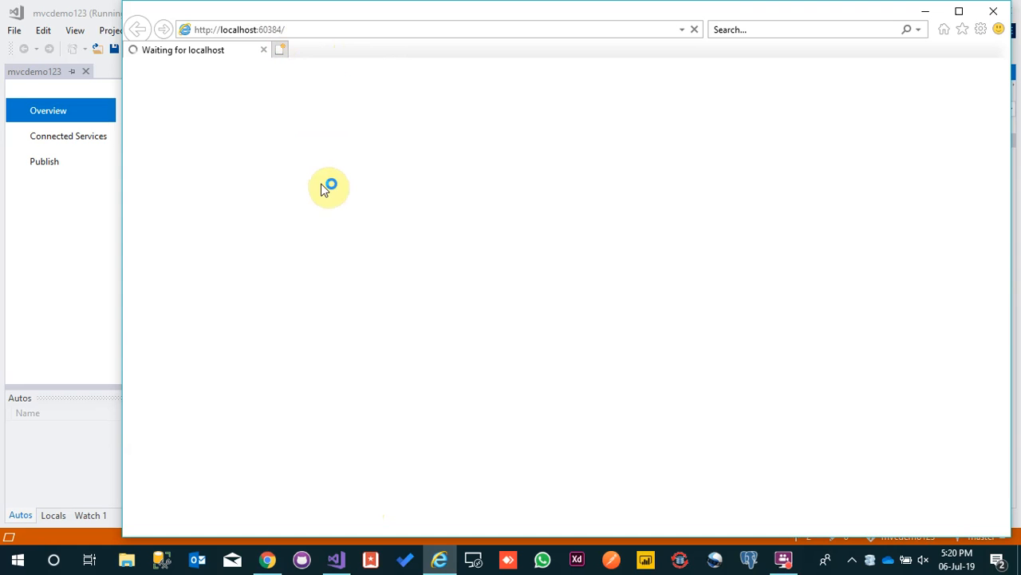
click(268, 559)
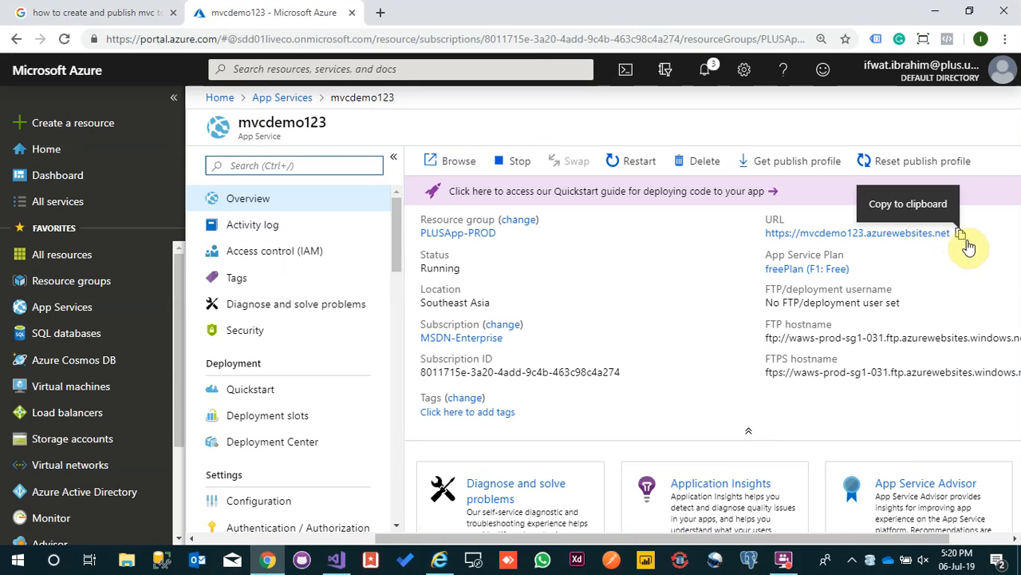
Copy the mvcdemo123 web app's URL from its overview and open it in a new browser tab
click(964, 237)
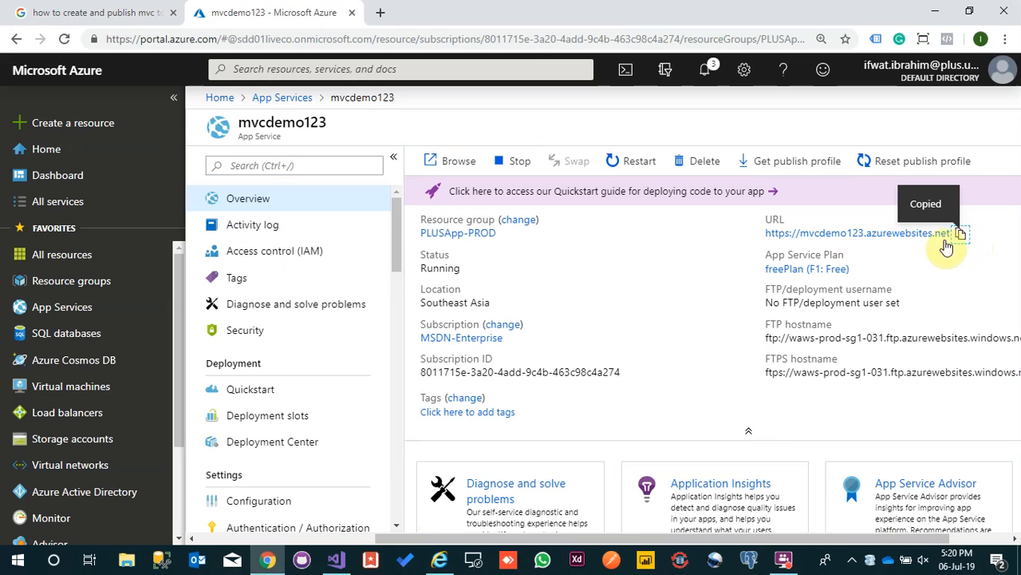
click(381, 13)
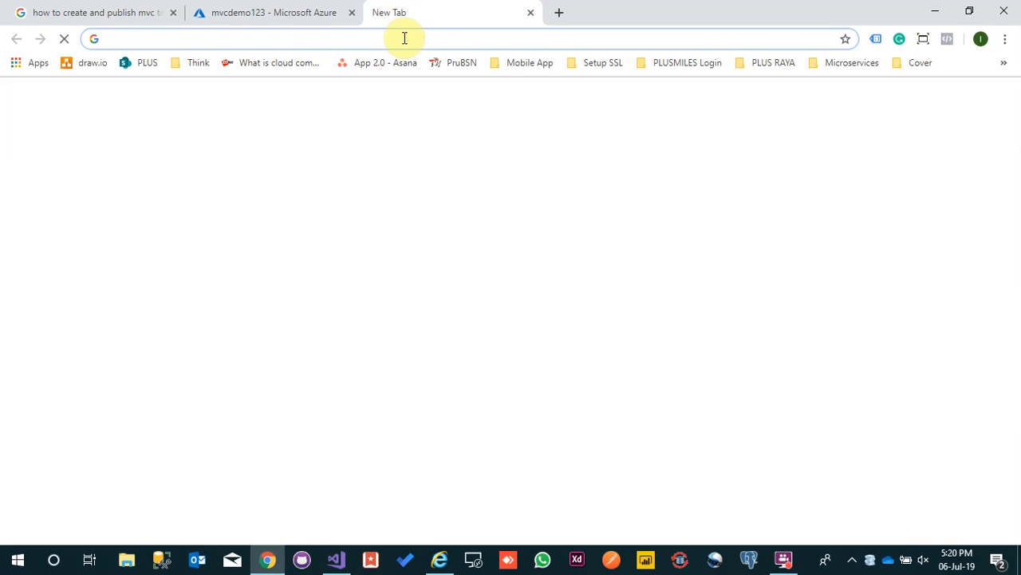
right_click(403, 39)
click(446, 141)
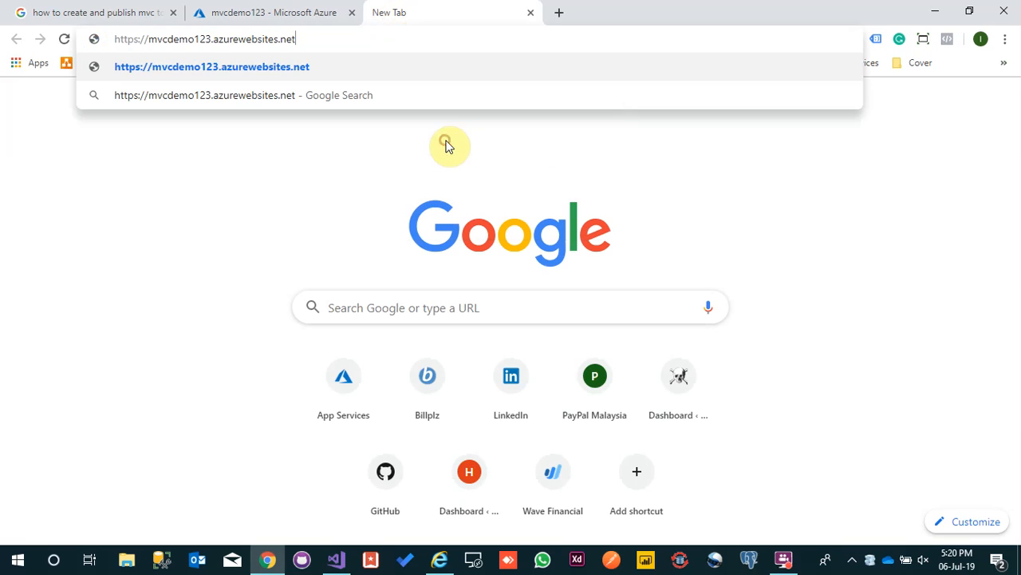
click(428, 61)
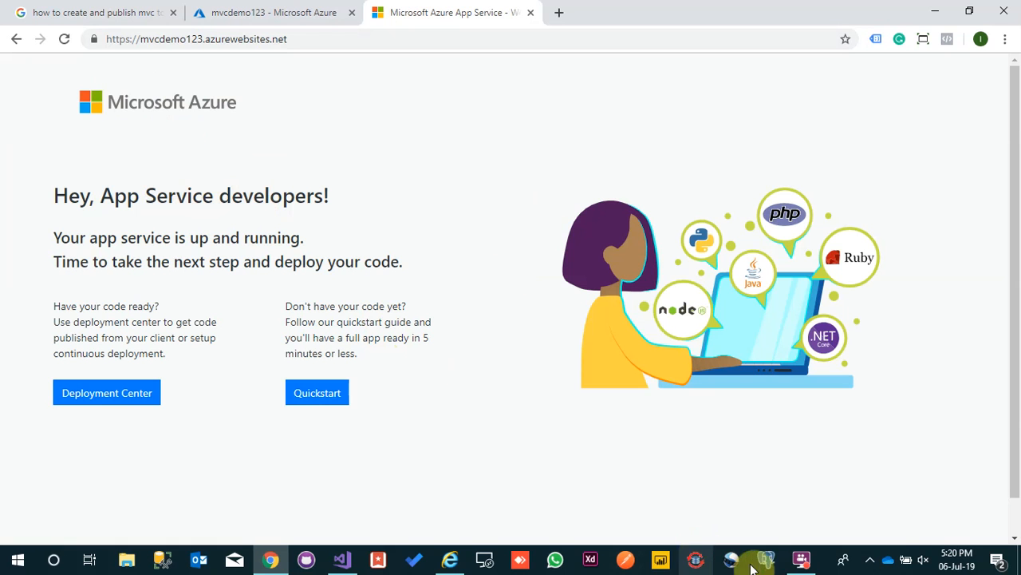
Review the locally running ASP.NET home page in Internet Explorer and close that browser window
click(450, 558)
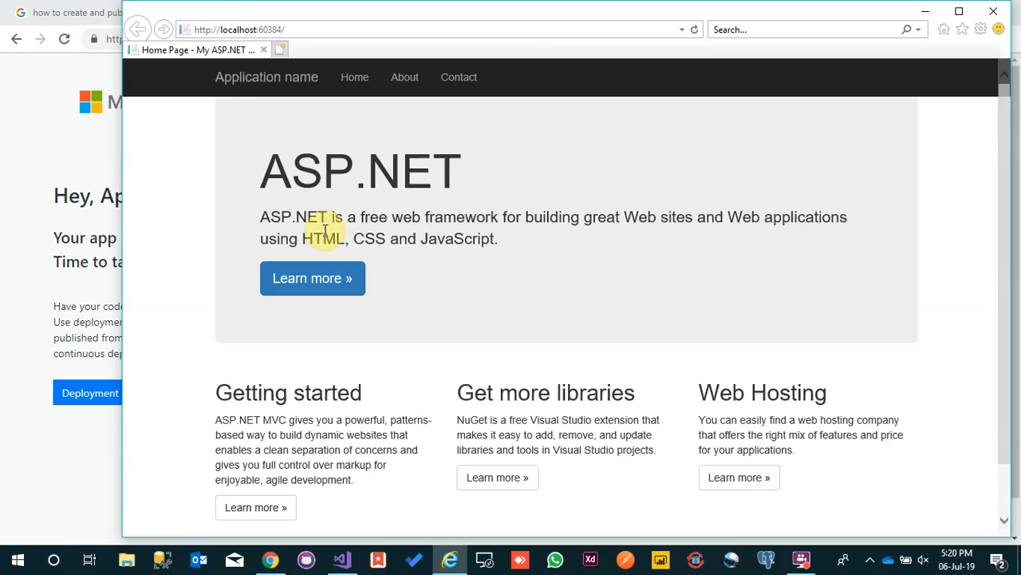
scroll(447, 207, down, 1)
scroll(447, 183, up, 1)
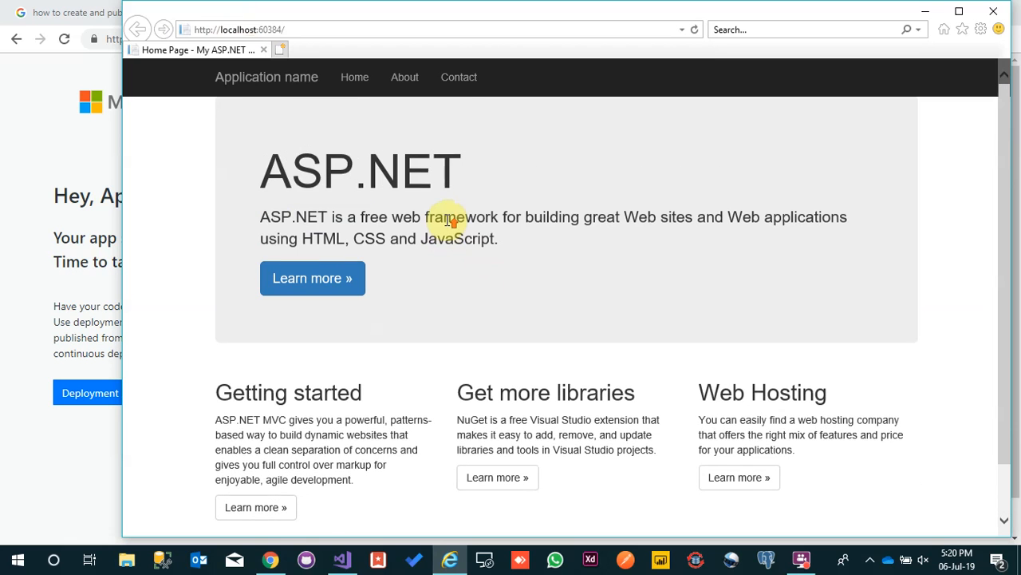
scroll(392, 239, down, 1)
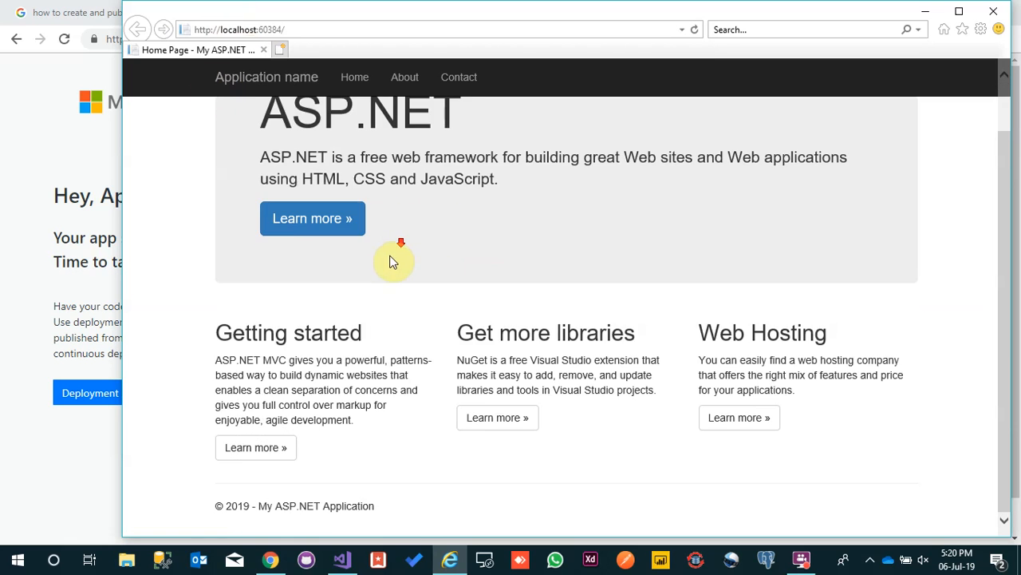
scroll(395, 255, up, 1)
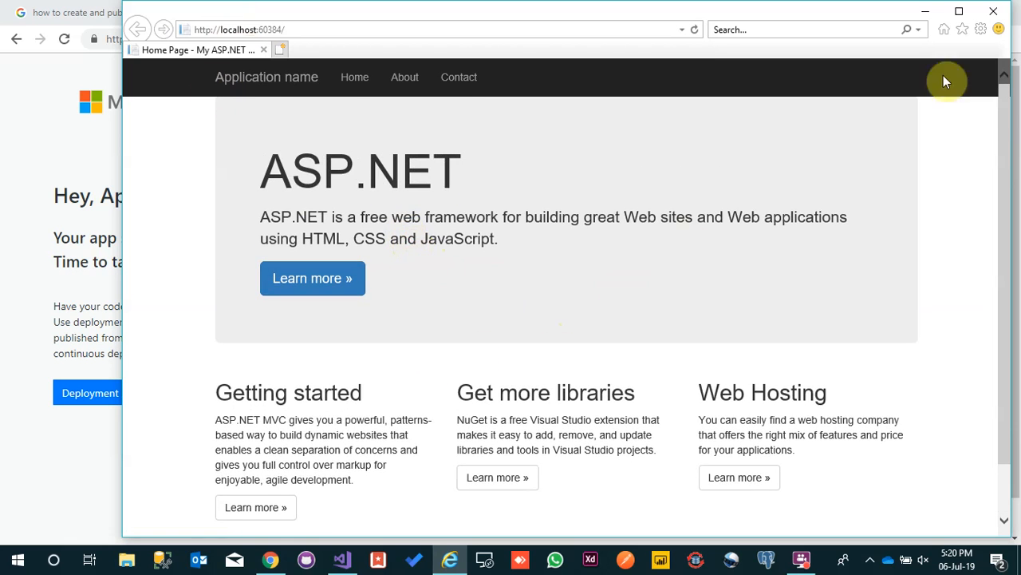
click(994, 11)
Switch to Visual Studio and start publishing the mvcdemo123 project to an existing Azure App Service
click(341, 560)
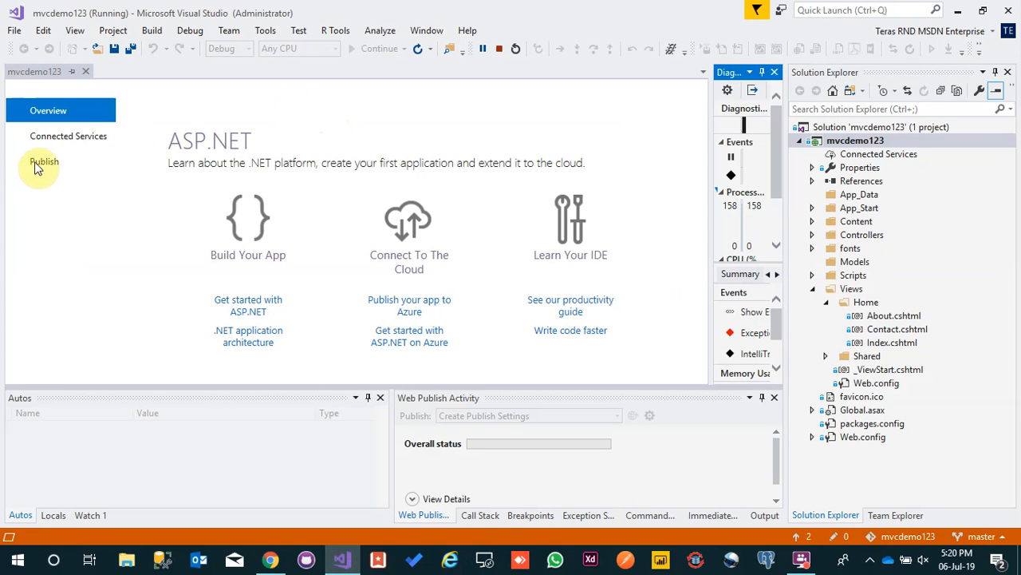
click(149, 32)
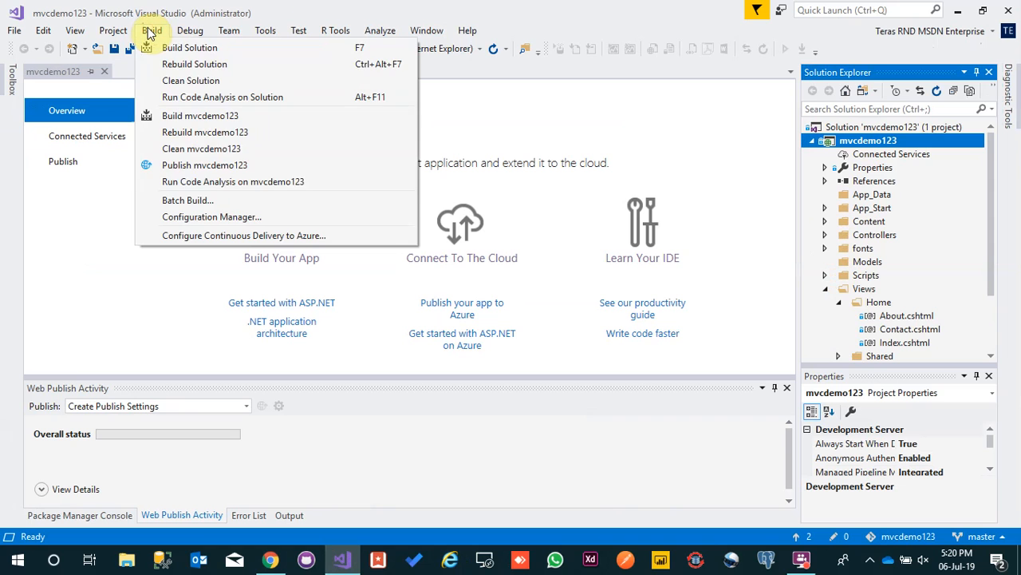
click(182, 167)
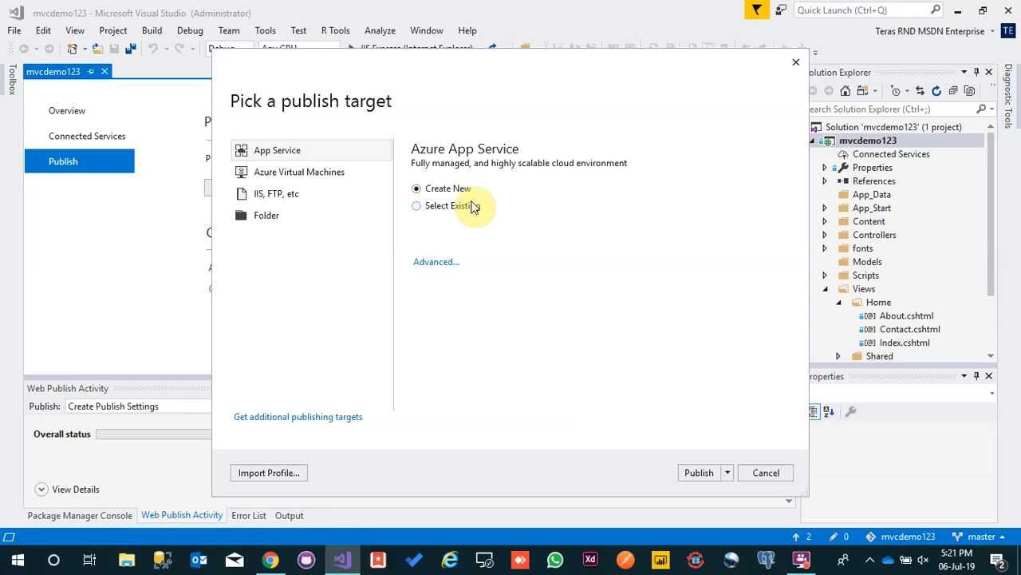
click(418, 206)
click(699, 473)
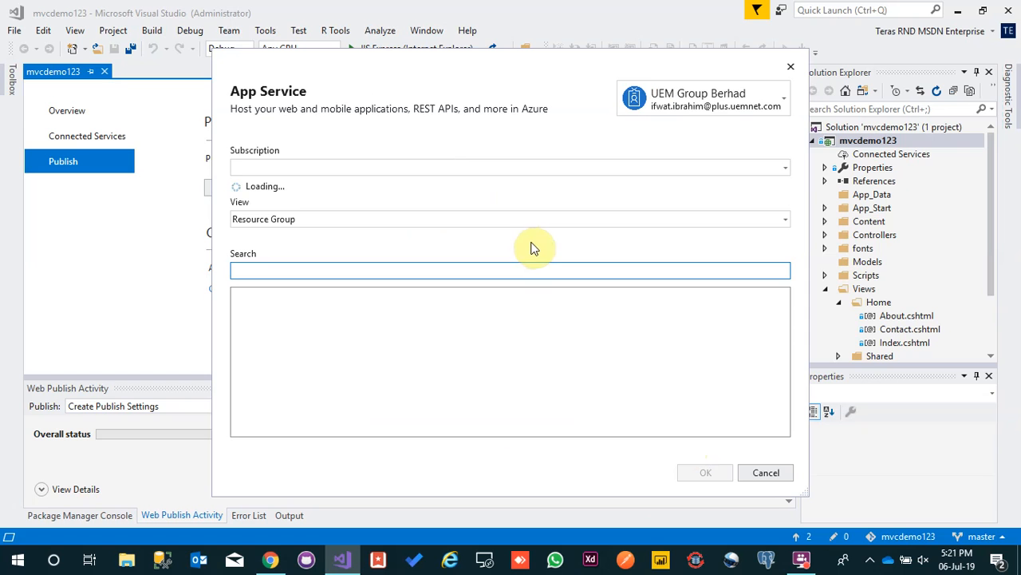
Check the available Azure accounts and the view option for choosing the App Service, keeping the current account and Resource Group view
click(786, 102)
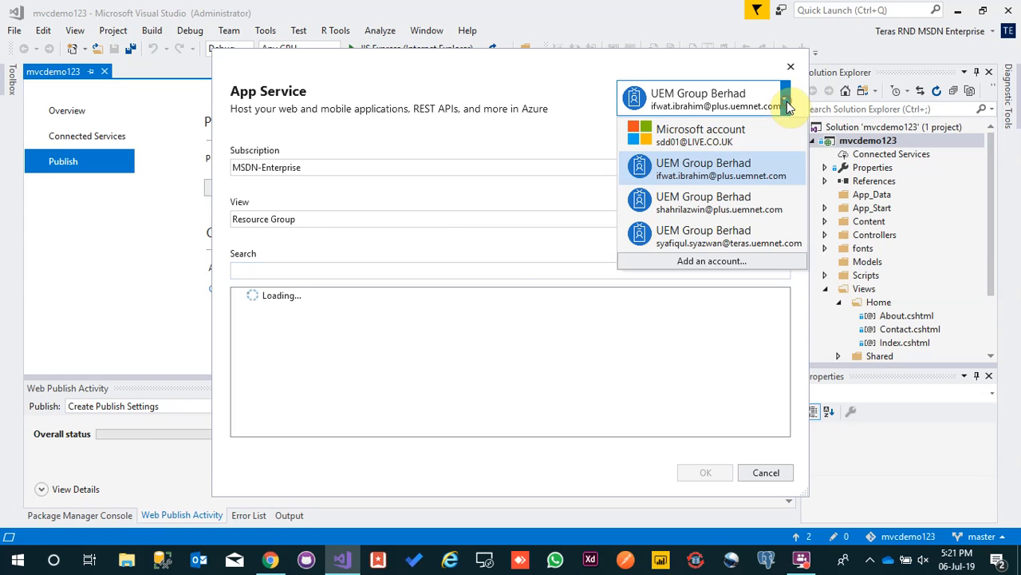
click(785, 101)
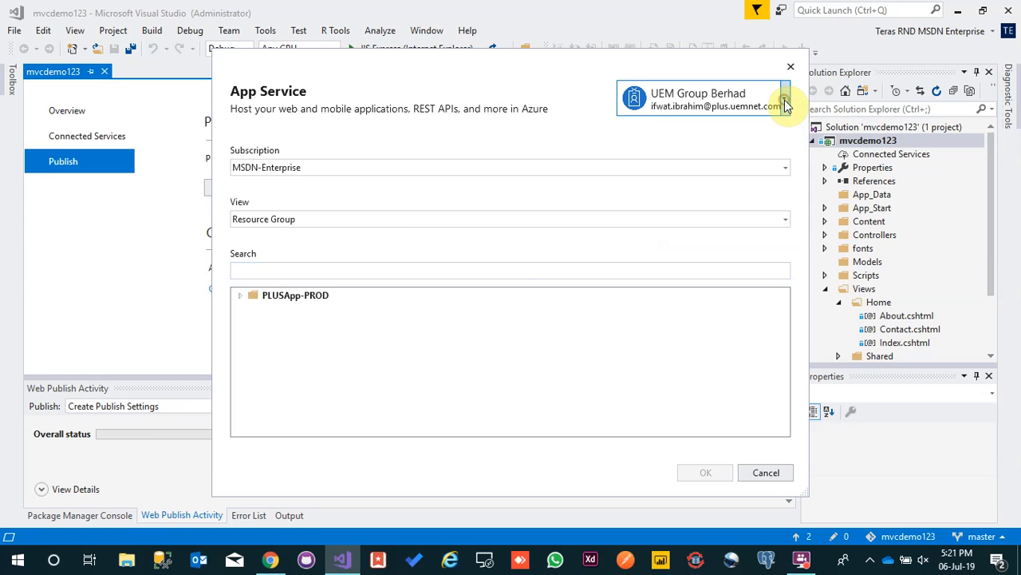
click(786, 102)
click(785, 101)
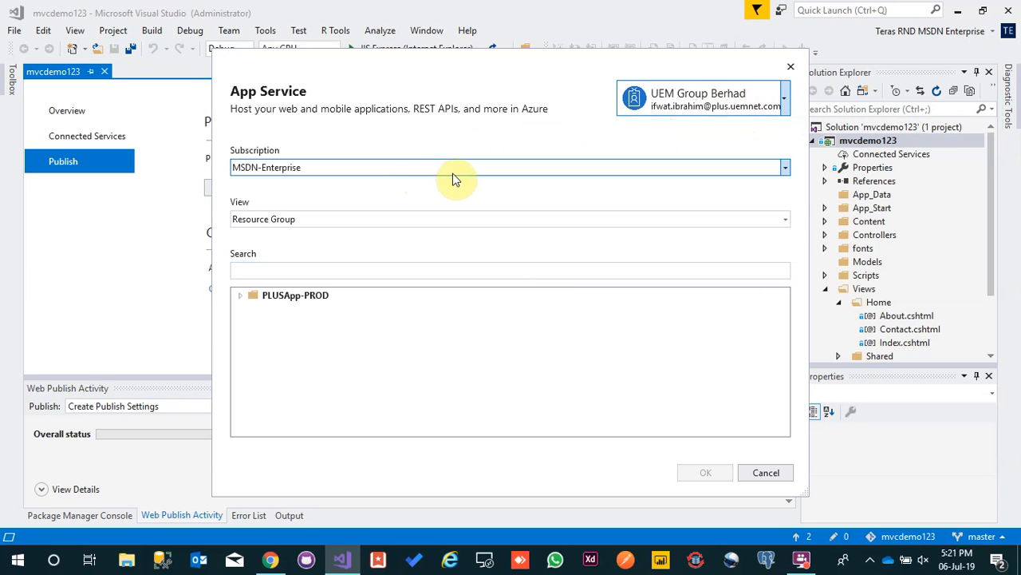
click(348, 226)
click(387, 201)
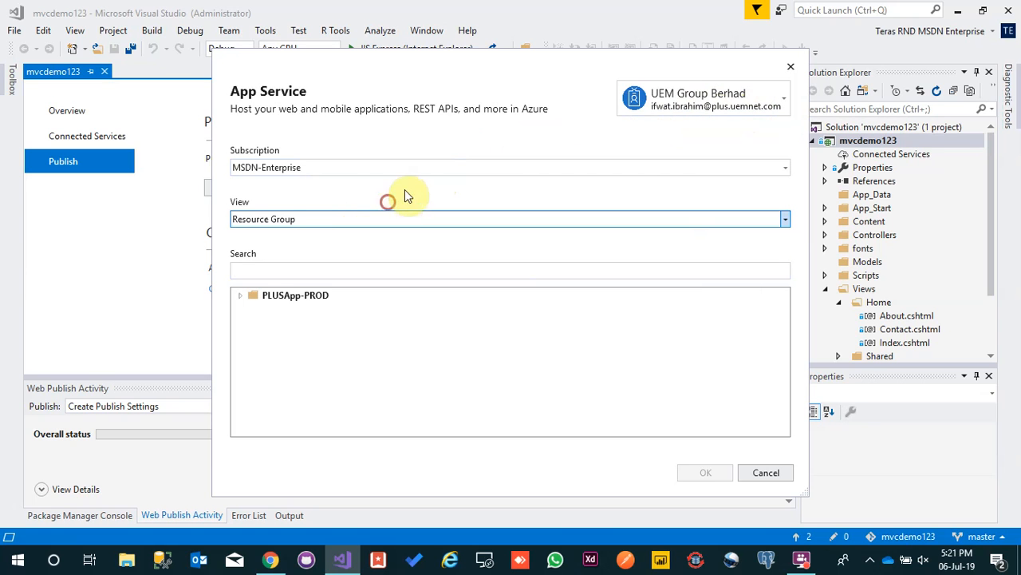
Select the mvcdemo123 app in the PLUSApp-PROD resource group as the publish target and publish the project to it
click(240, 295)
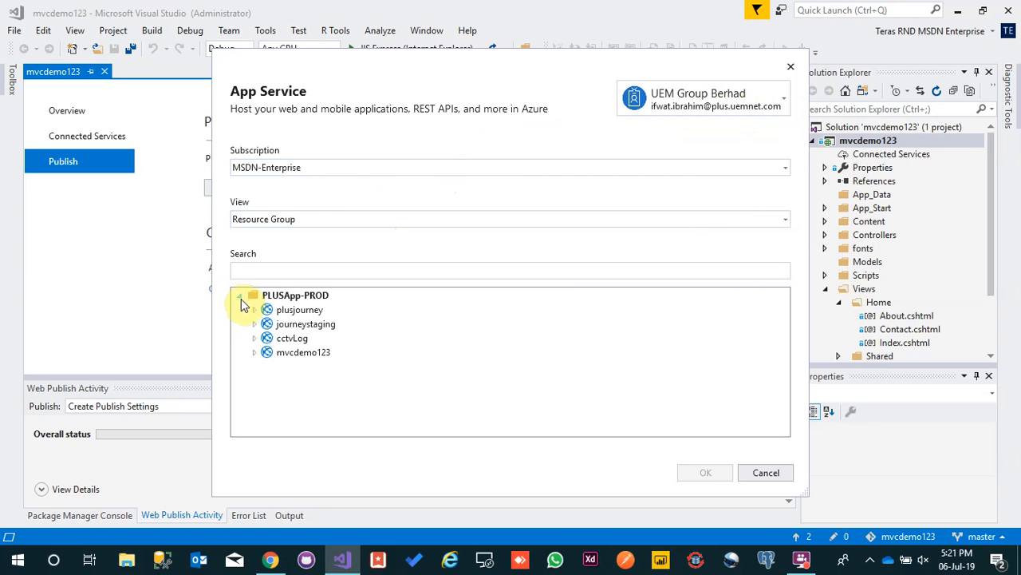
double_click(296, 356)
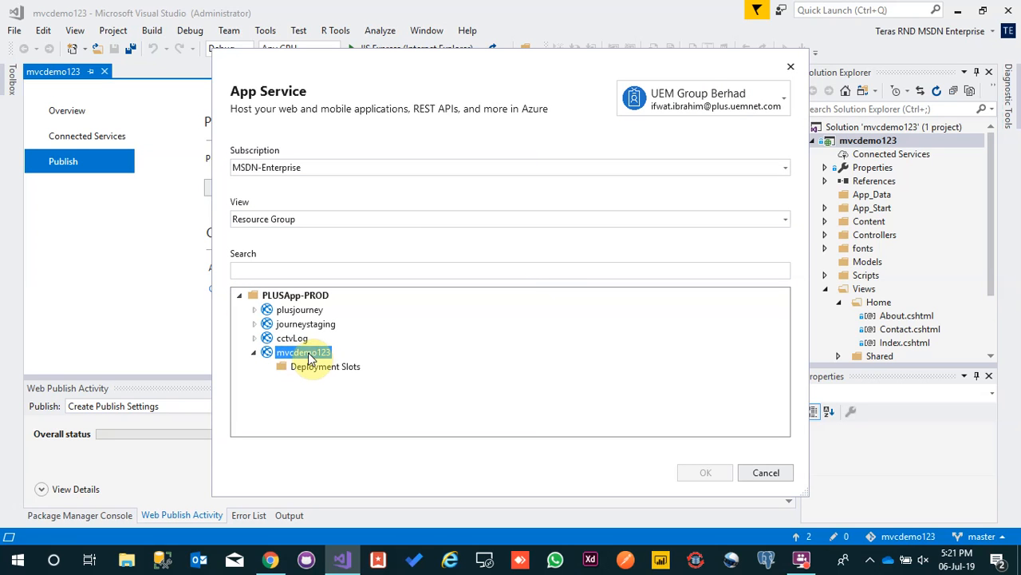
click(294, 340)
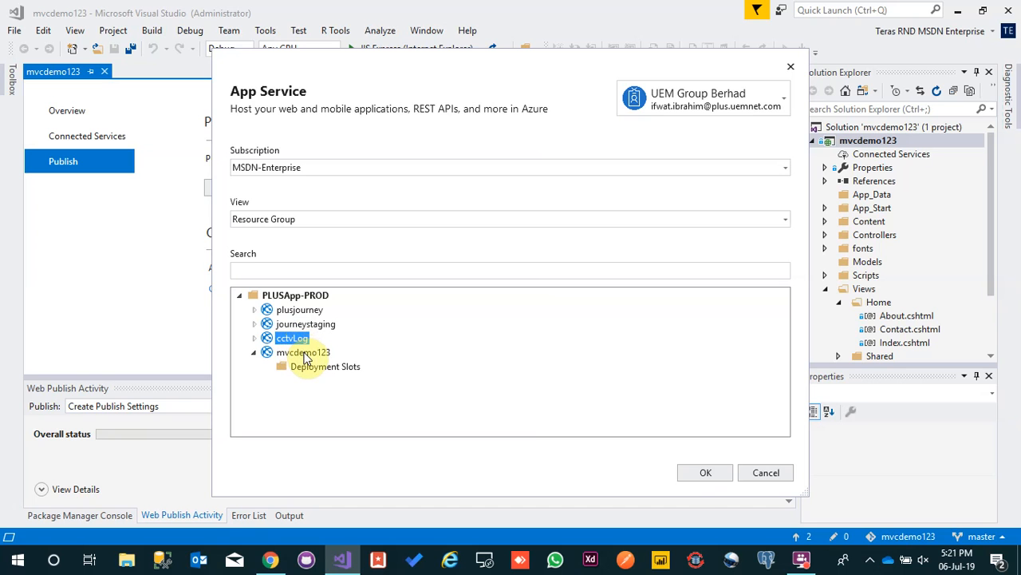
click(305, 355)
click(688, 475)
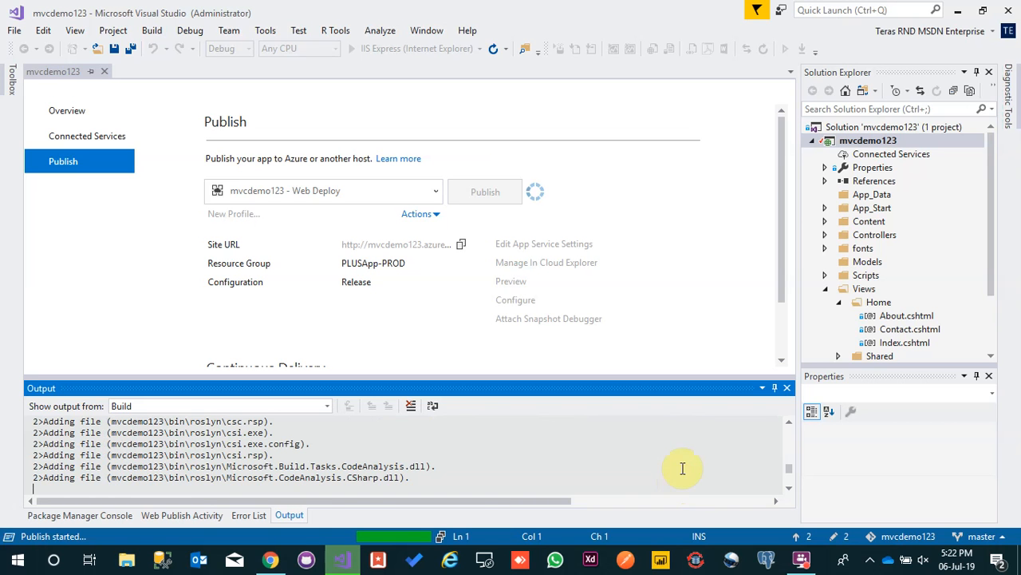
Check the web app's page in Chrome, return to Visual Studio, and examine the published site's address and home page in Internet Explorer
click(273, 561)
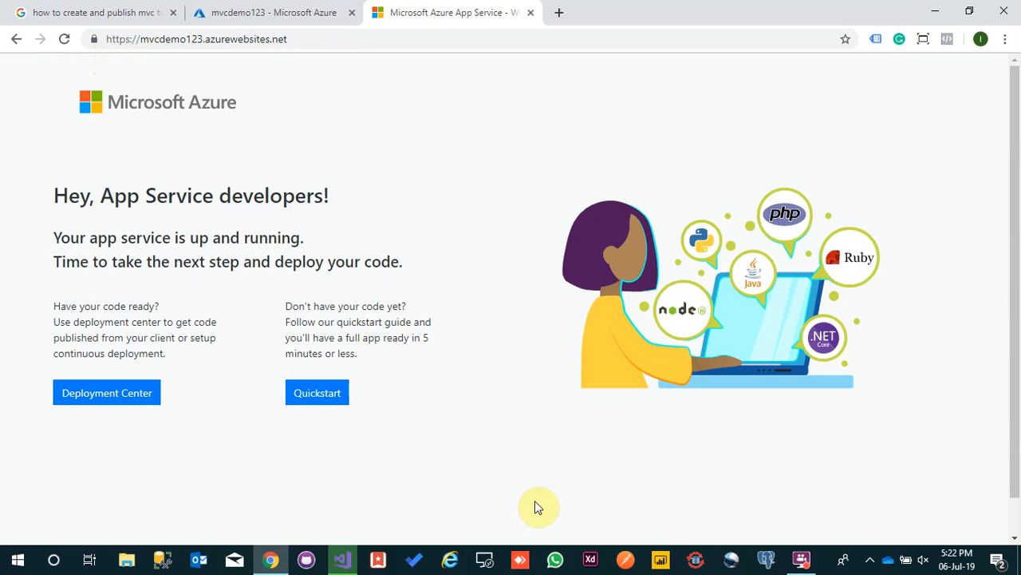
click(343, 563)
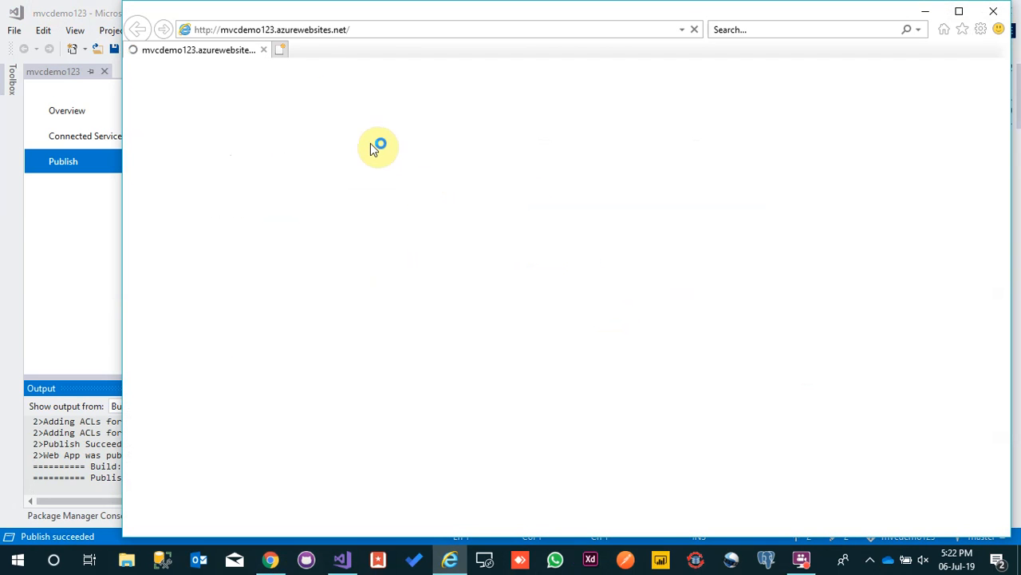
click(265, 30)
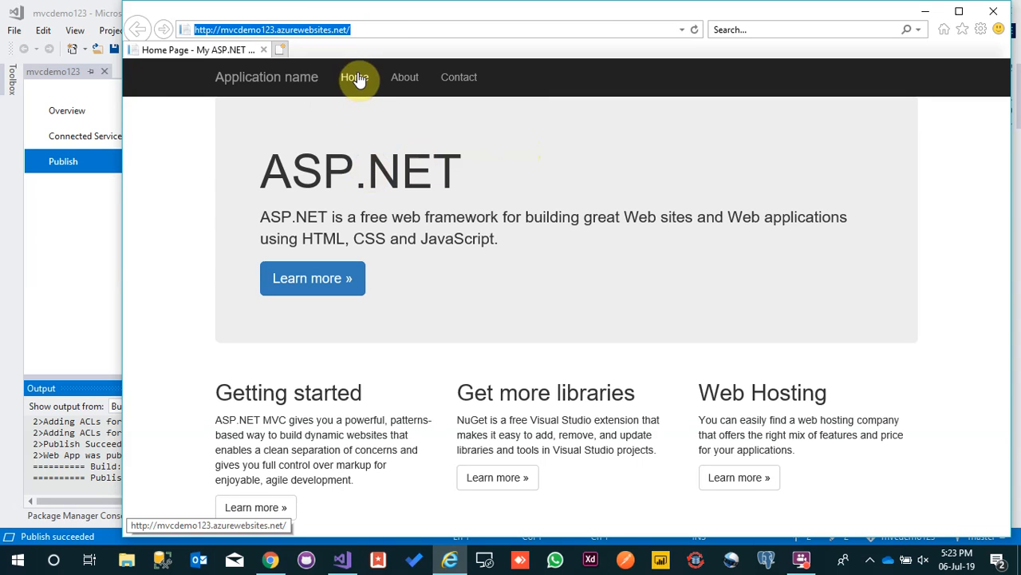
click(389, 34)
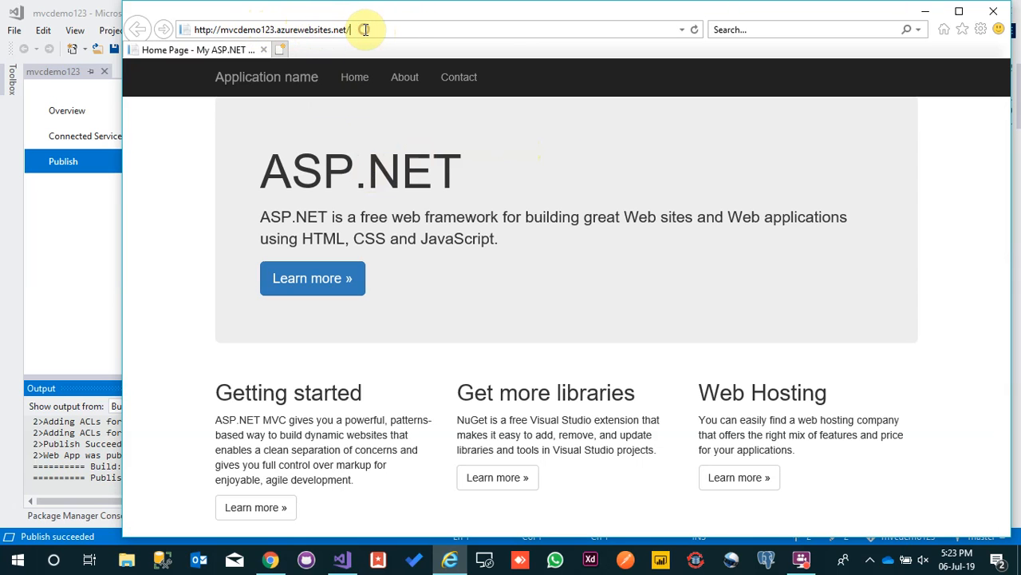
drag(355, 30, 195, 30)
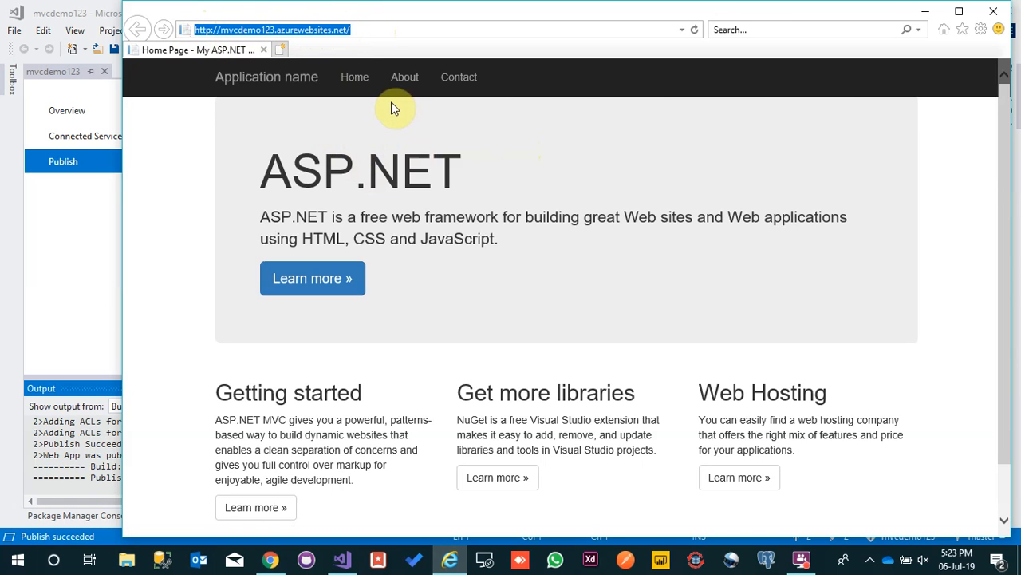
click(372, 30)
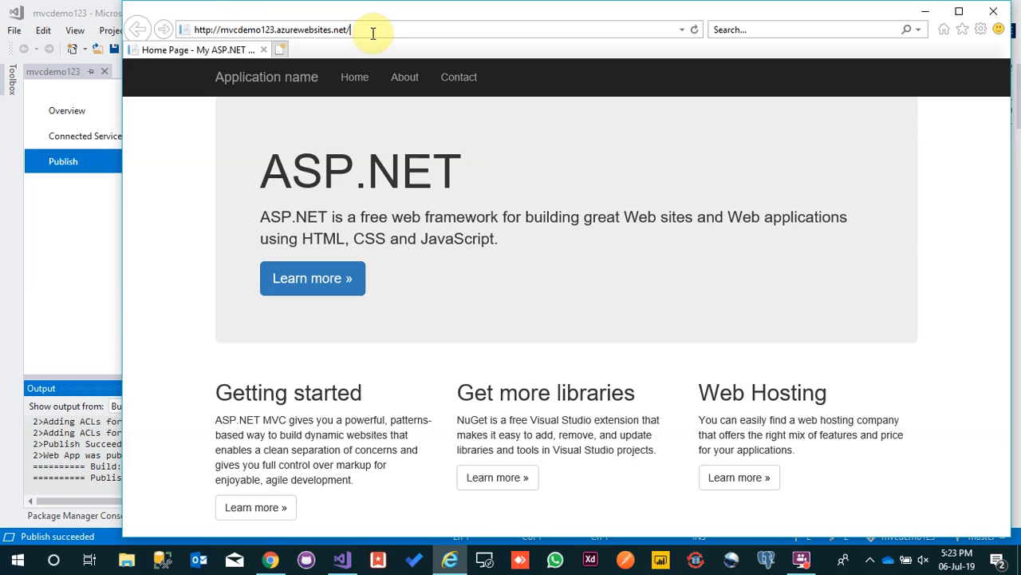
key(ctrl+a)
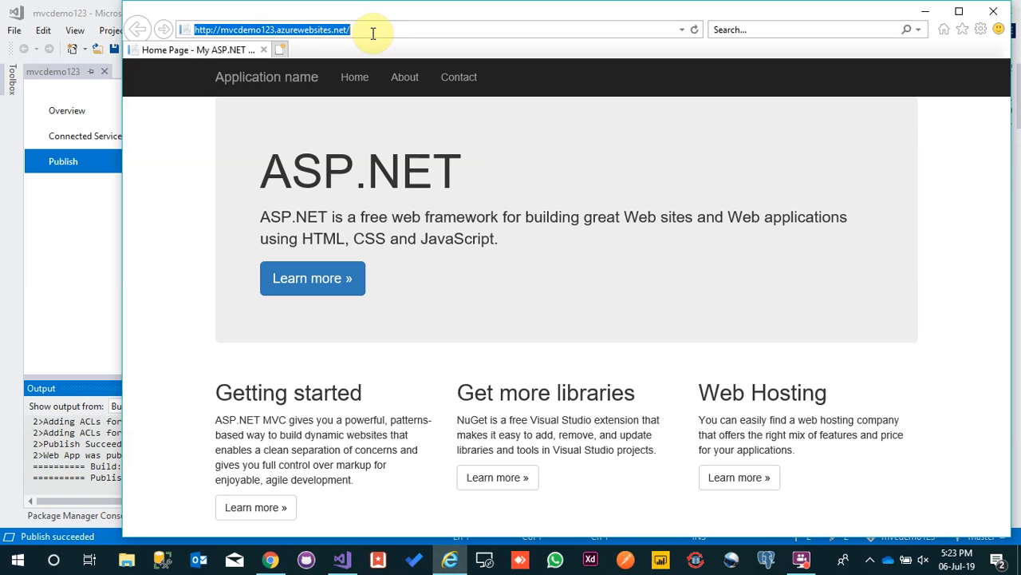